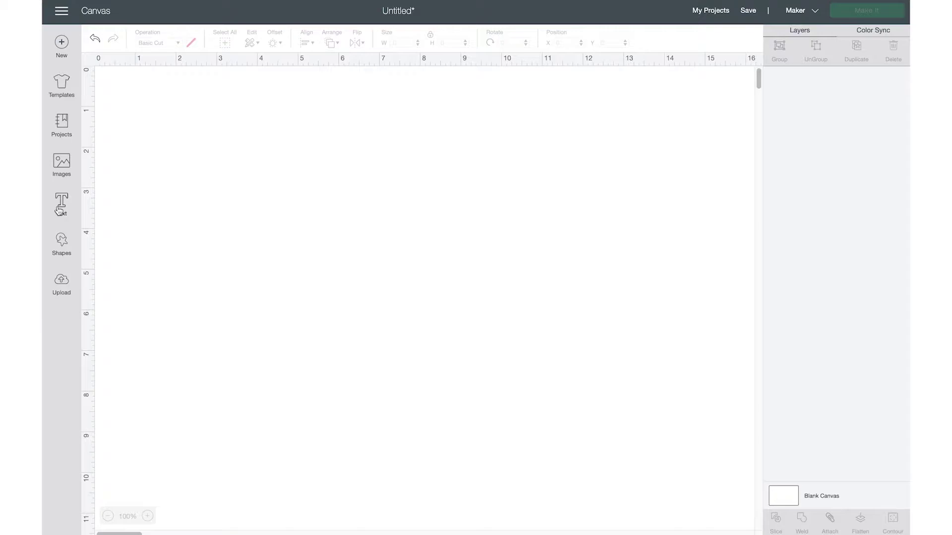
Add the letter P as text and enlarge it to about 4.7 inches wide by 8.1 inches high
left_click(60, 204)
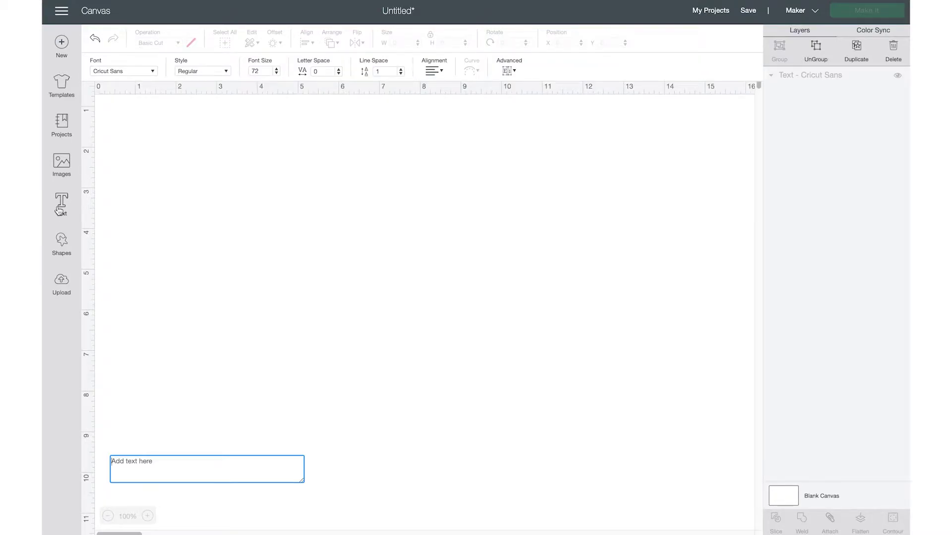
type("P")
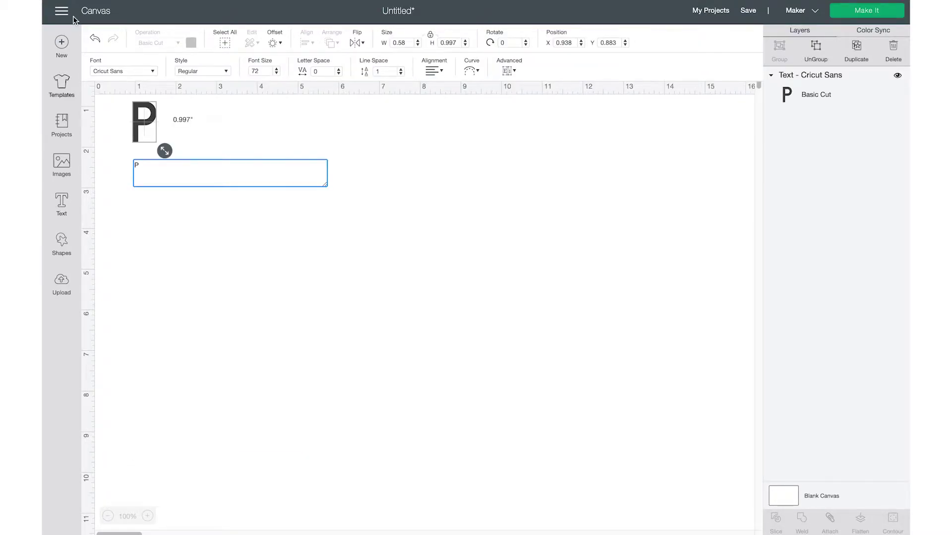
left_click_drag(165, 154, 347, 275)
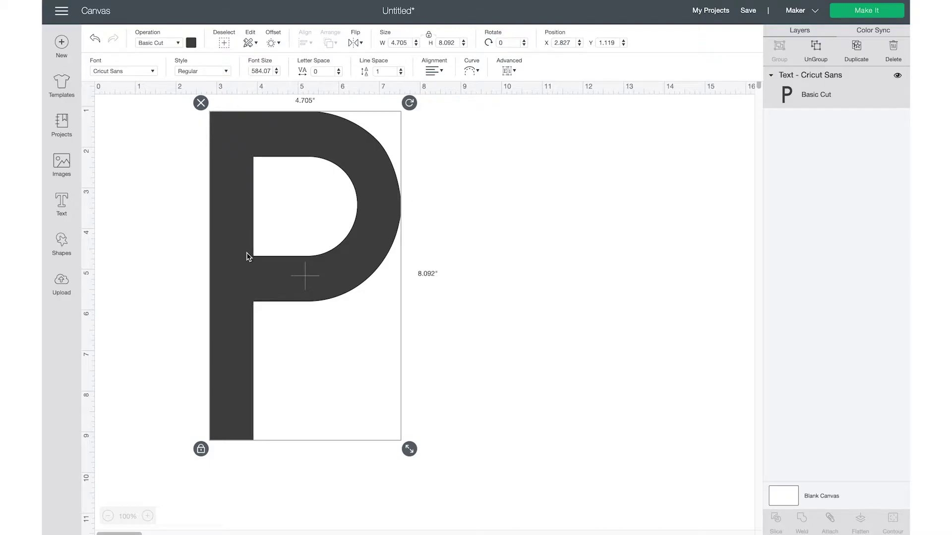
Browse the System, Cricut and full font lists for the letter P
left_click(154, 72)
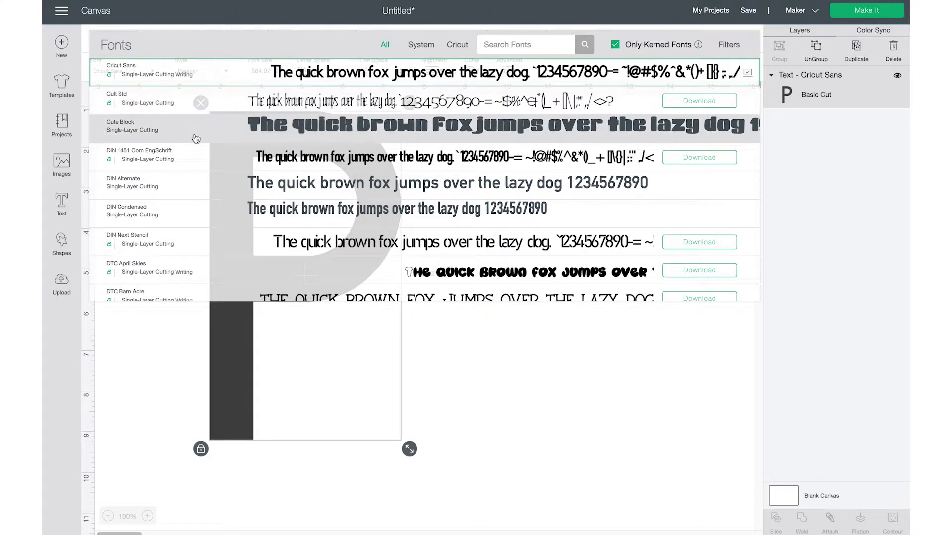
left_click(411, 47)
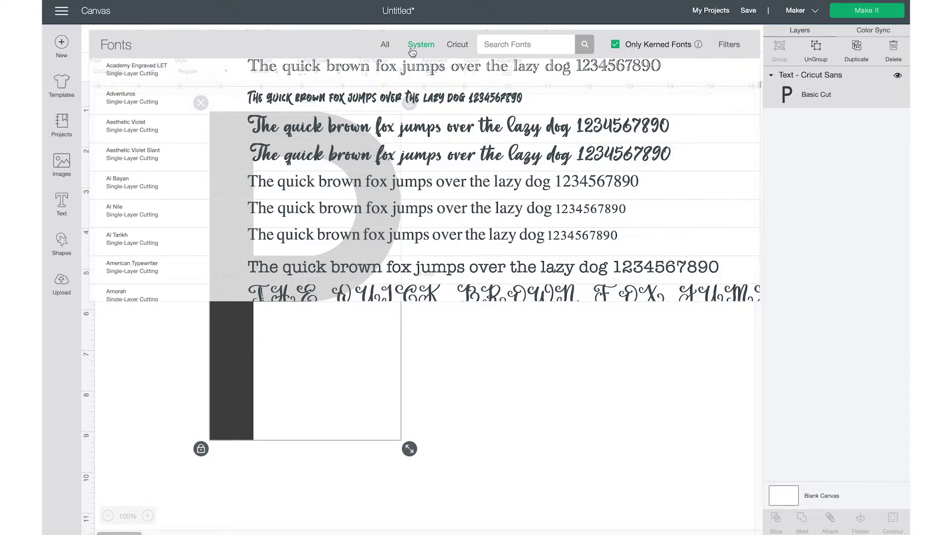
scroll(385, 143, "down", 5)
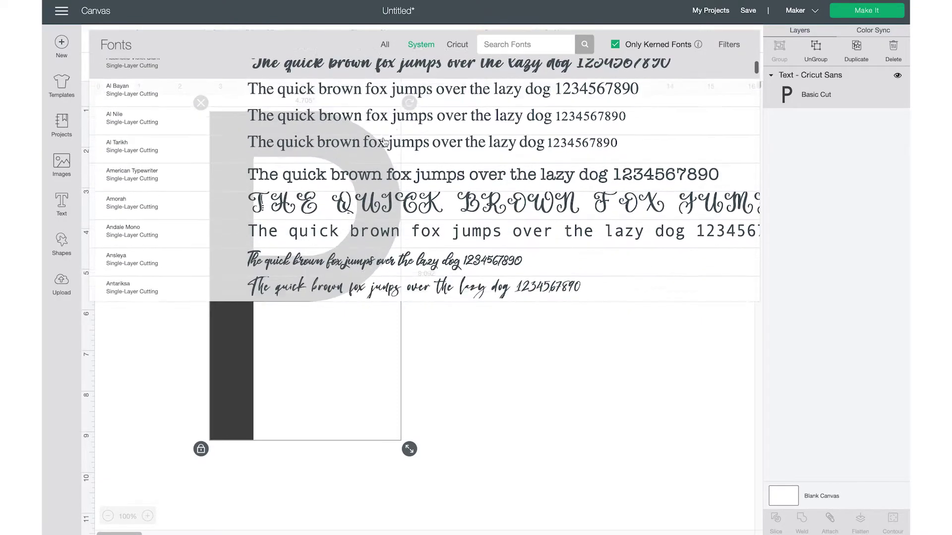
scroll(384, 142, "up", 5)
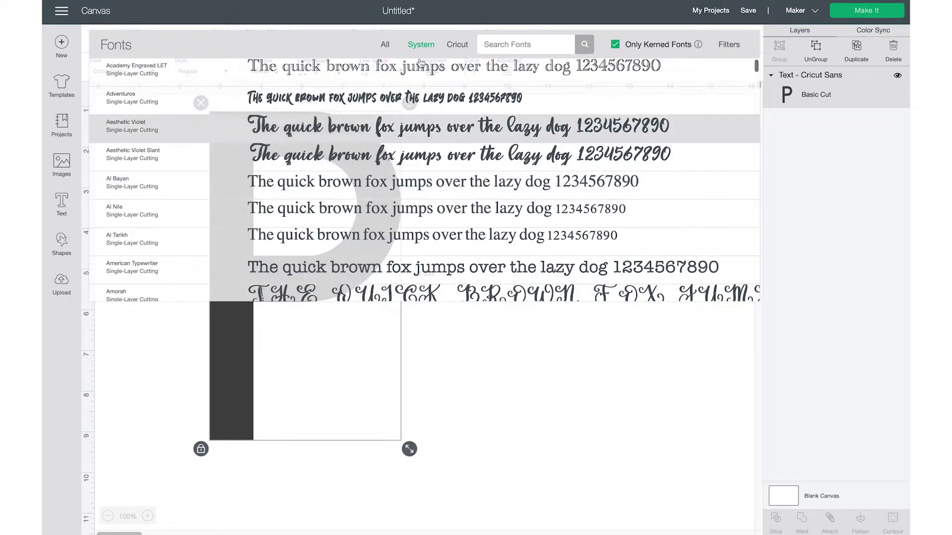
left_click(457, 45)
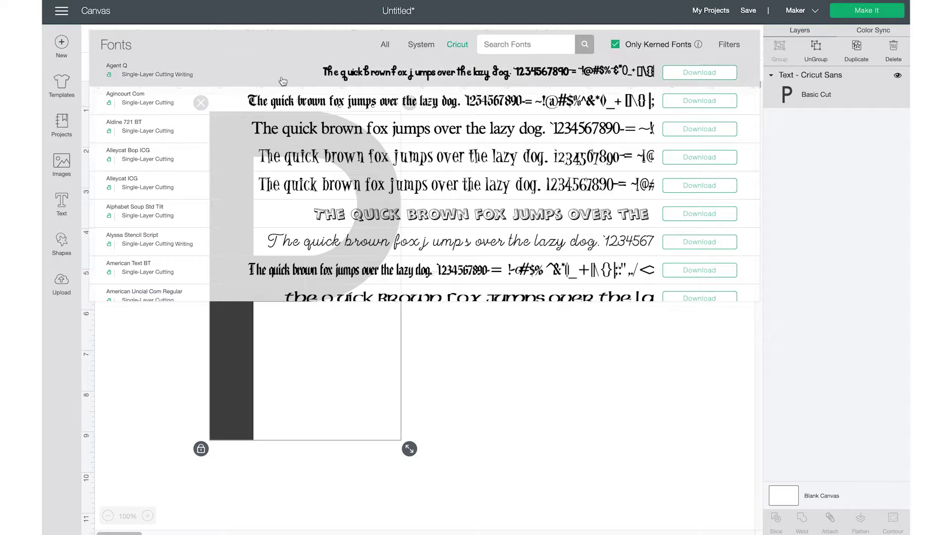
scroll(225, 216, "down", 6)
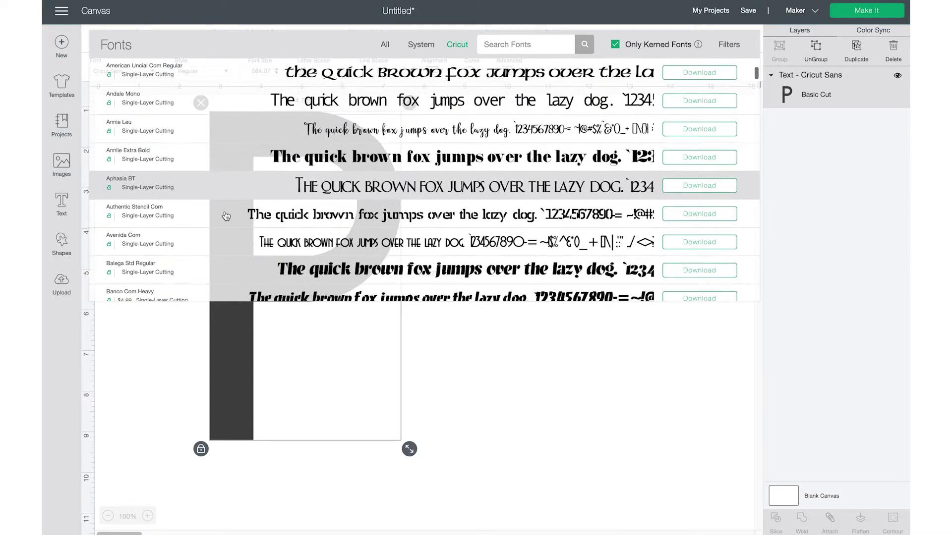
scroll(226, 216, "up", 7)
scroll(225, 216, "down", 20)
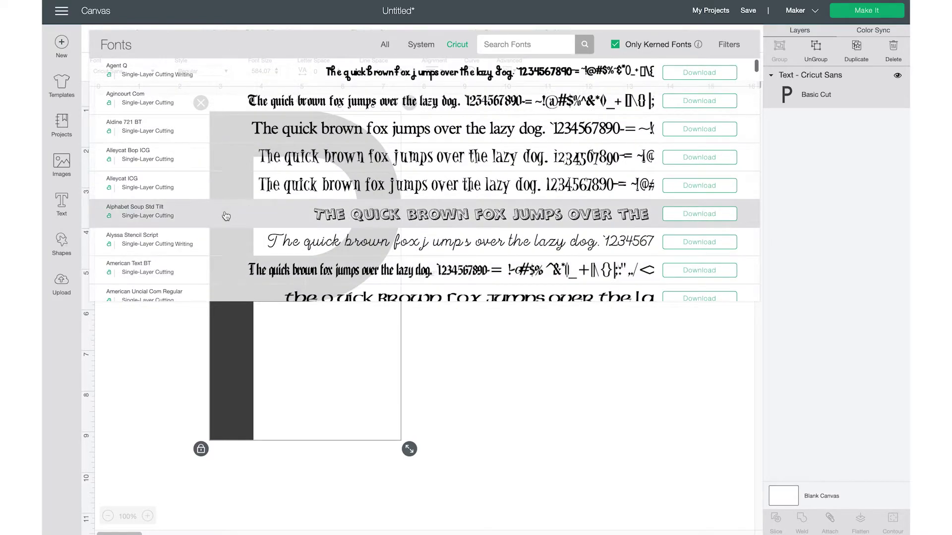
scroll(226, 217, "down", 5)
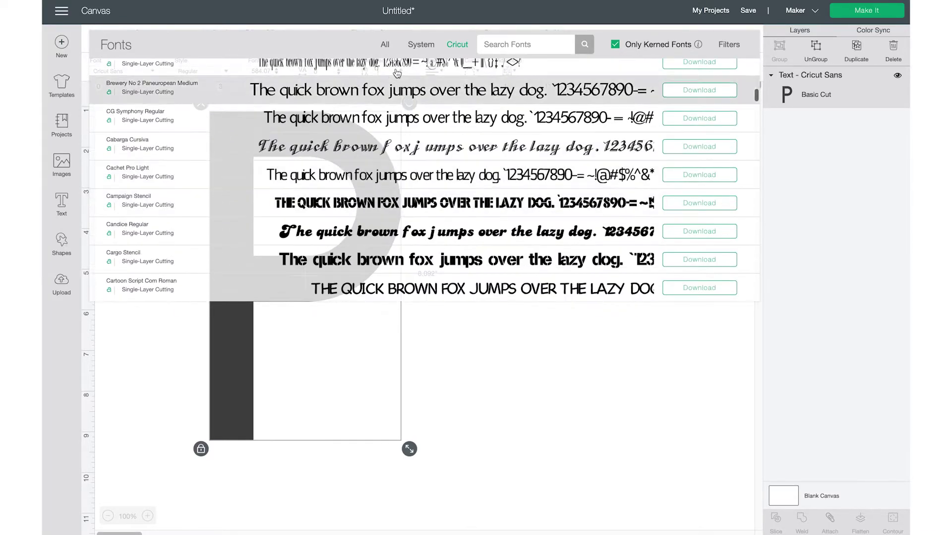
left_click(383, 46)
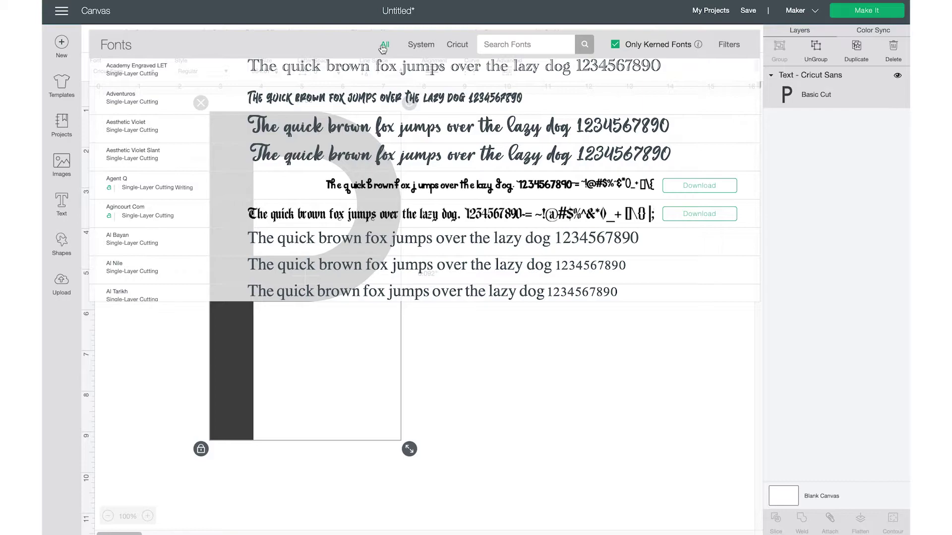
left_click(383, 46)
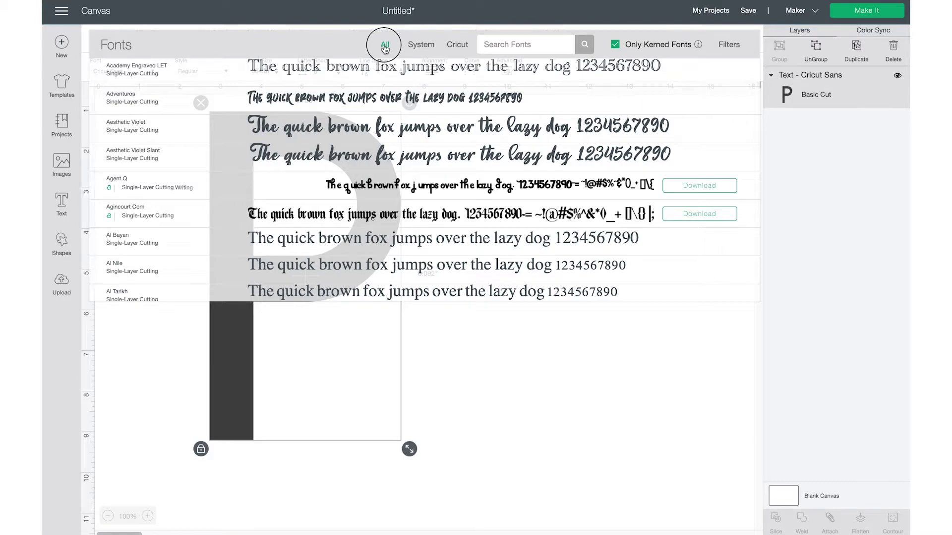
left_click(473, 377)
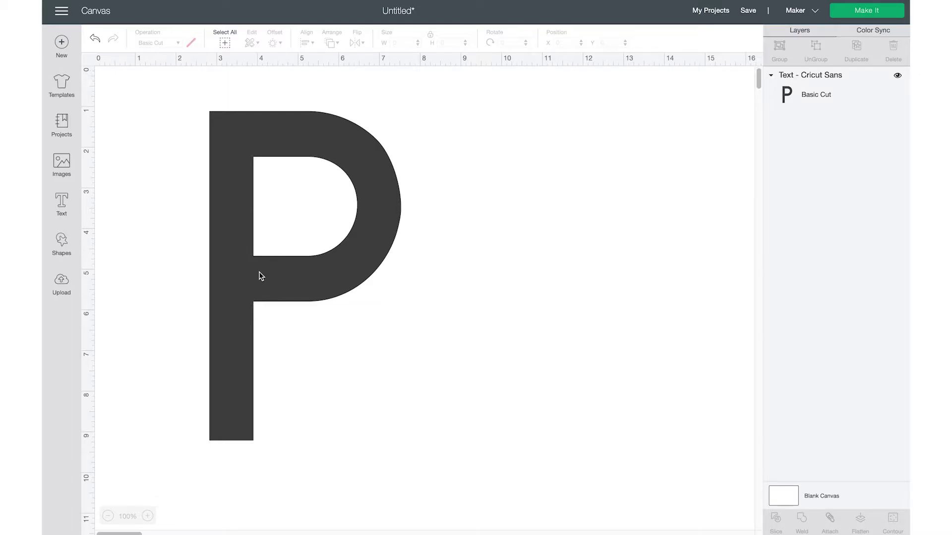
Shift the large P to about X 4.84 and add the surname in capitals as a separate text beside its right edge
left_click_drag(260, 274, 344, 274)
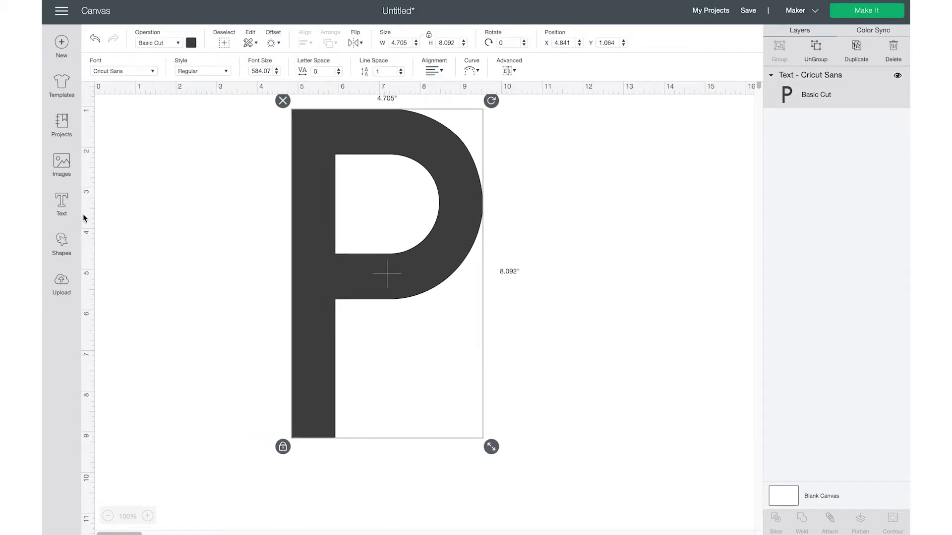
left_click(62, 205)
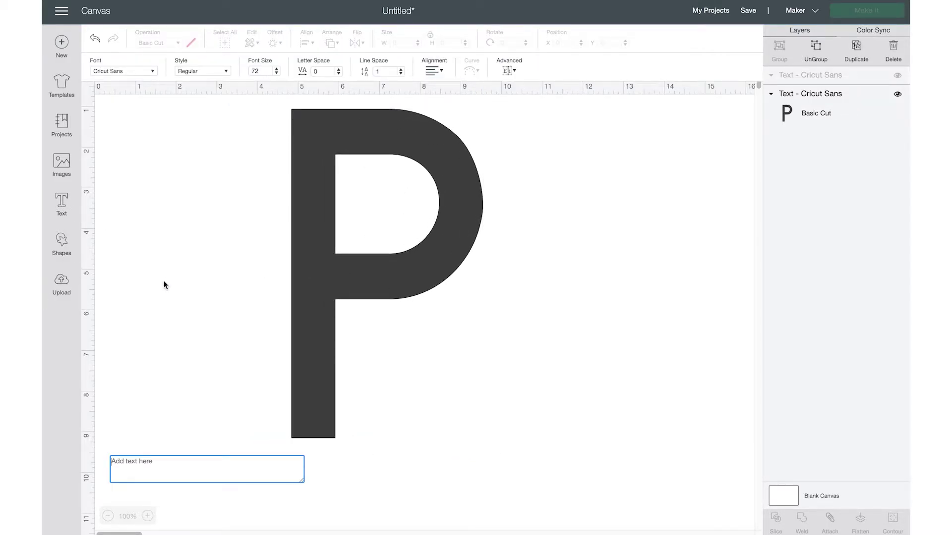
type("P")
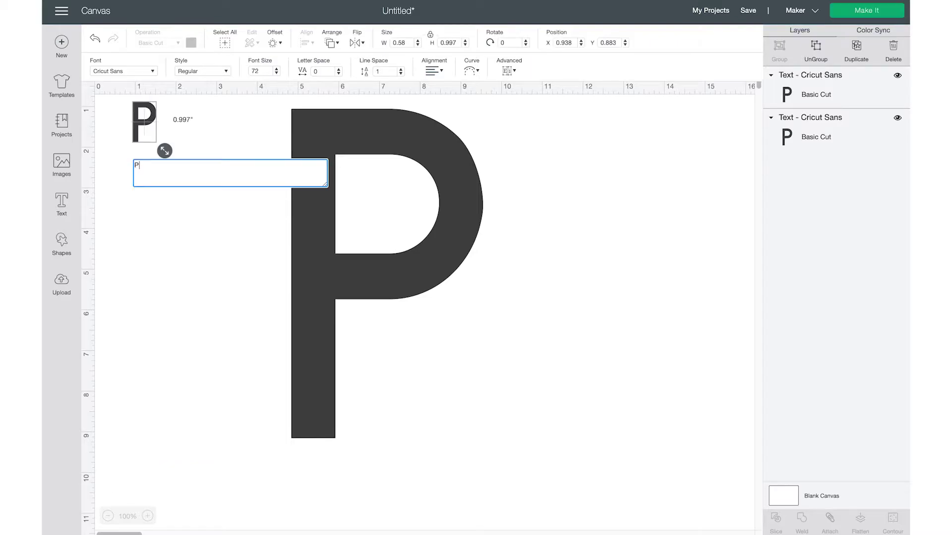
type("AY")
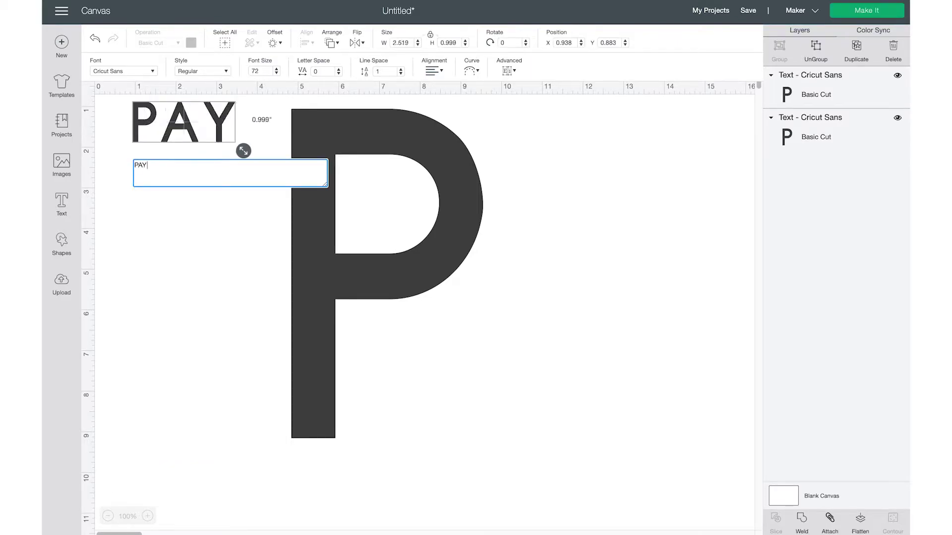
type("NE")
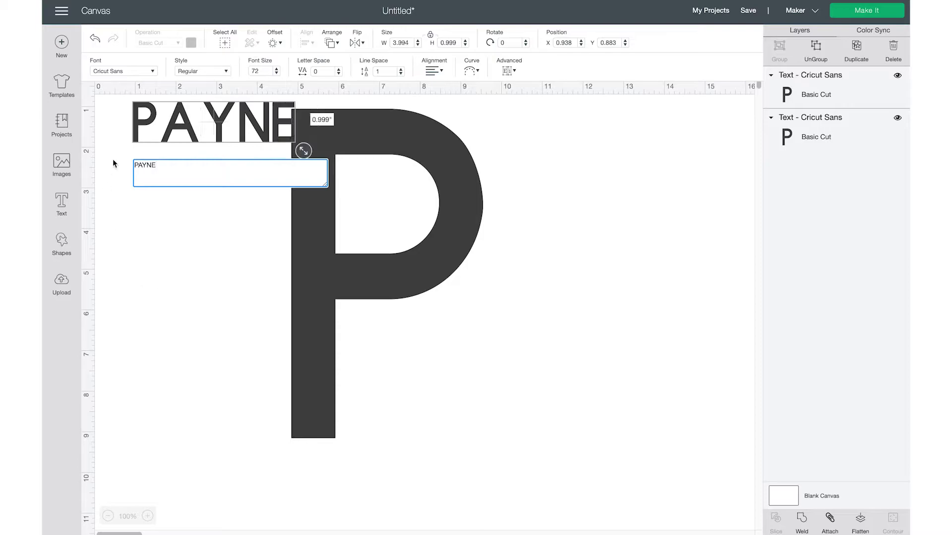
left_click_drag(226, 140, 592, 296)
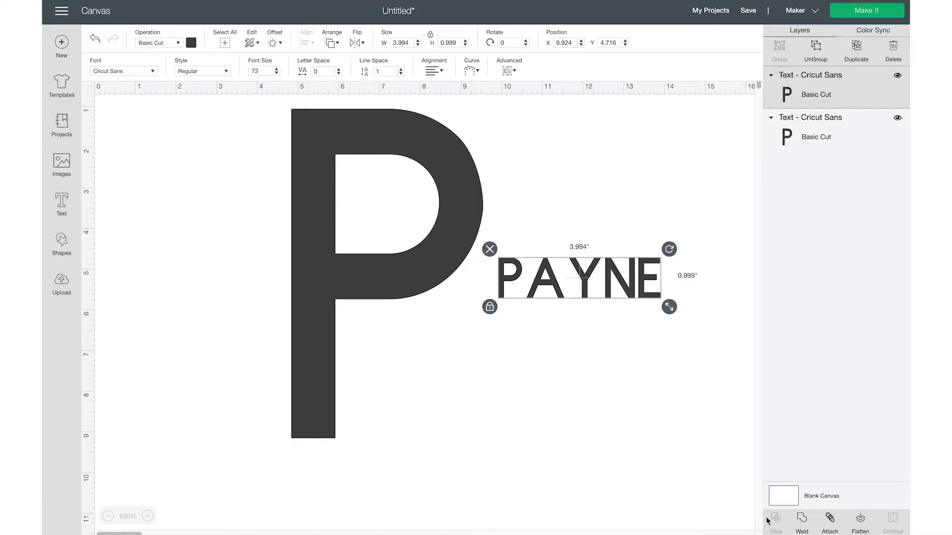
Ungroup the surname into single letters and close the gaps so neighbouring letters sit tightly together
left_click(816, 49)
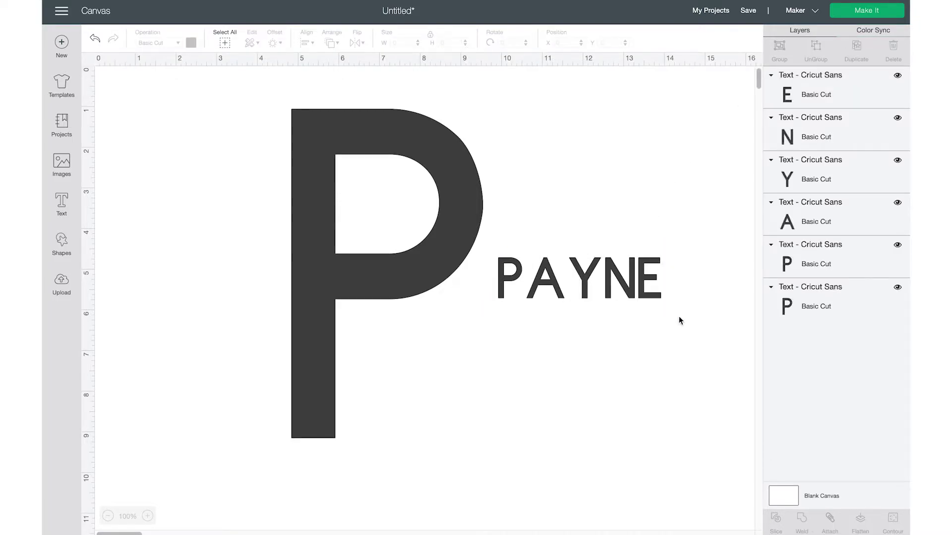
left_click_drag(675, 317, 537, 259)
left_click_drag(667, 322, 567, 282)
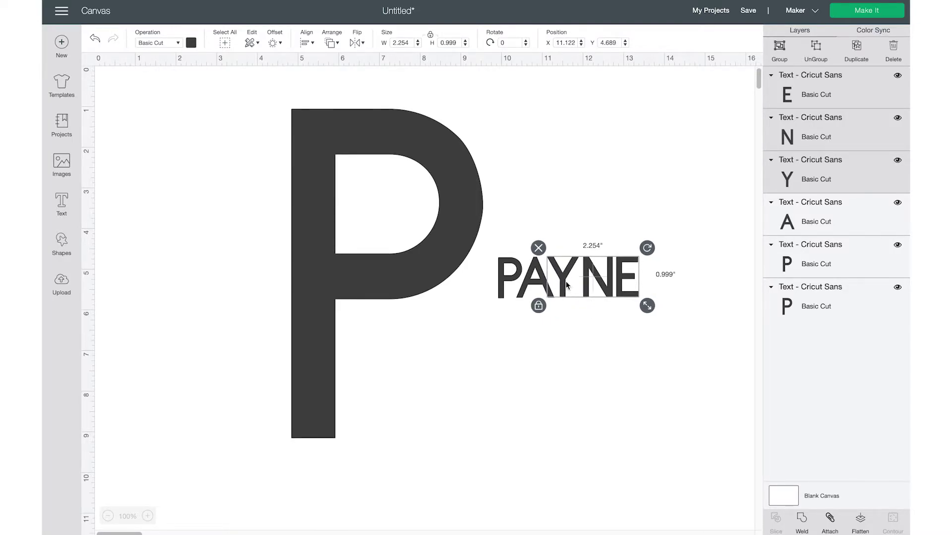
left_click(601, 325)
Distribute the surname's letters horizontally with their bottoms aligned, and weld them into one shape
left_click_drag(640, 318, 509, 270)
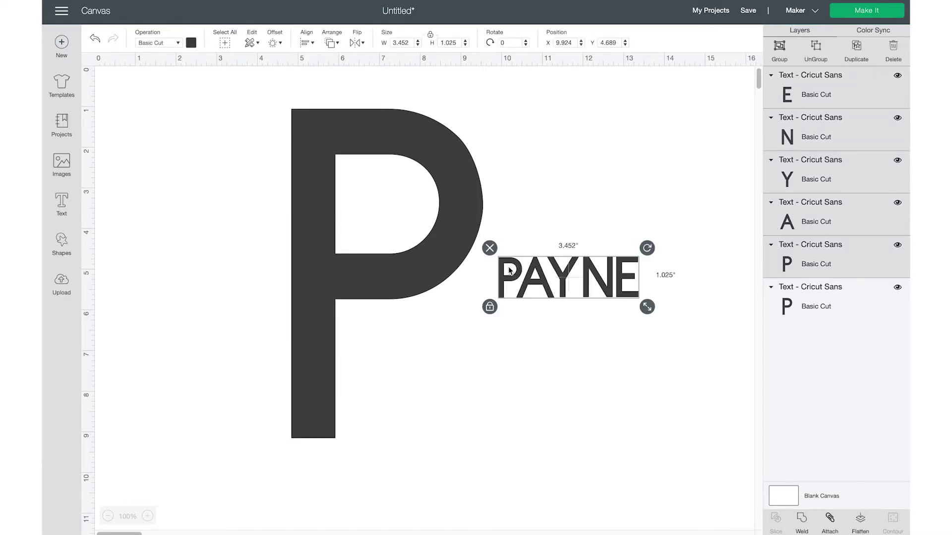
left_click(306, 43)
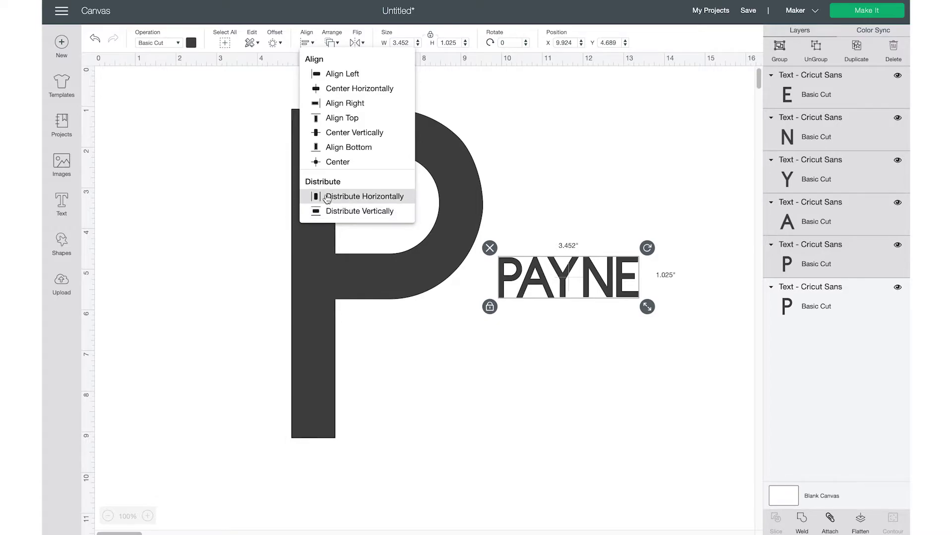
left_click(327, 197)
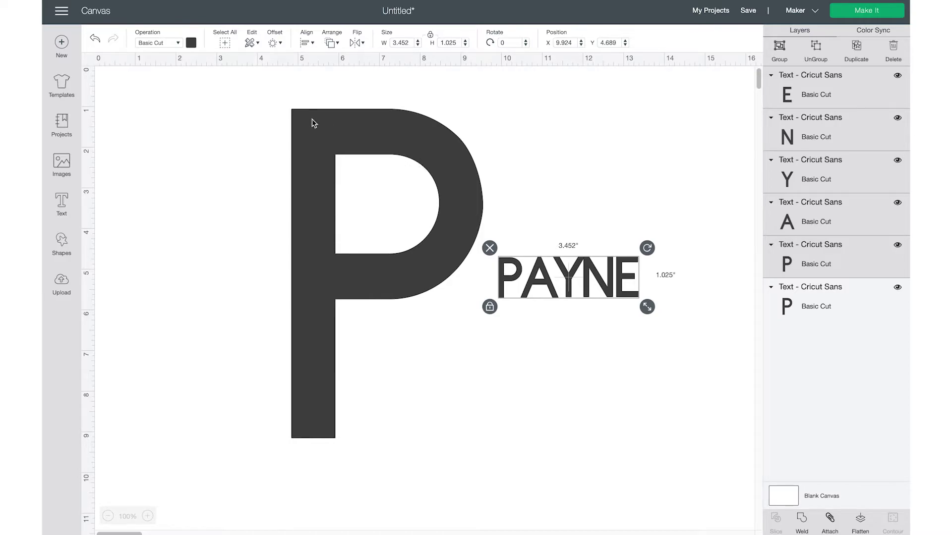
left_click(309, 45)
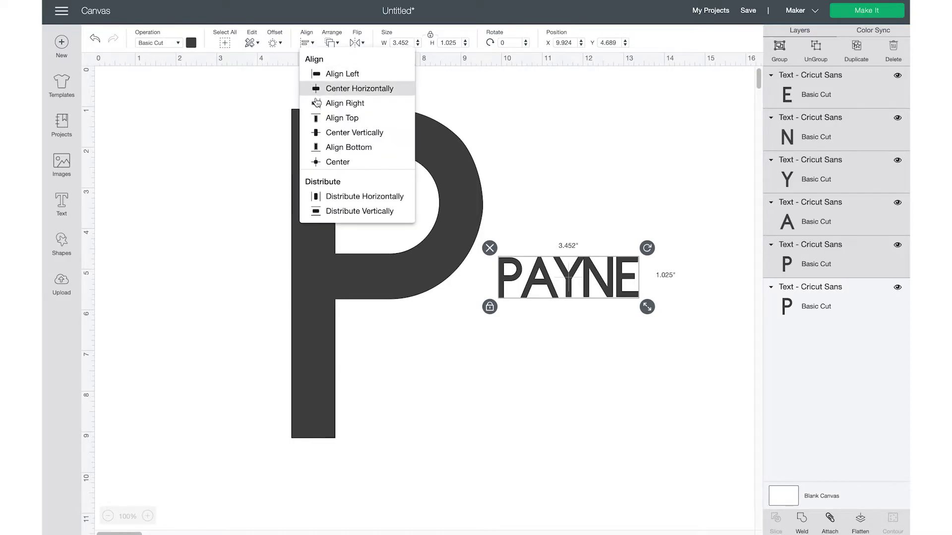
left_click(327, 150)
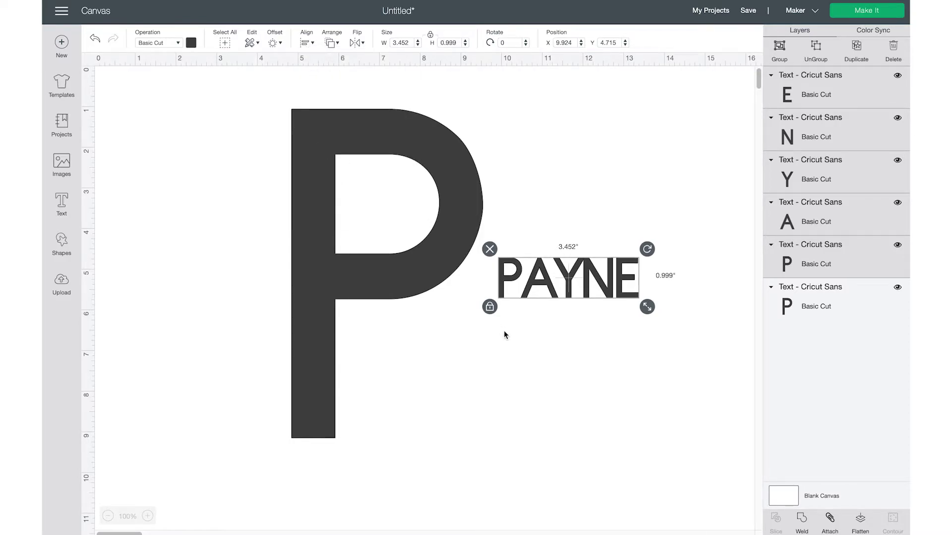
left_click(801, 518)
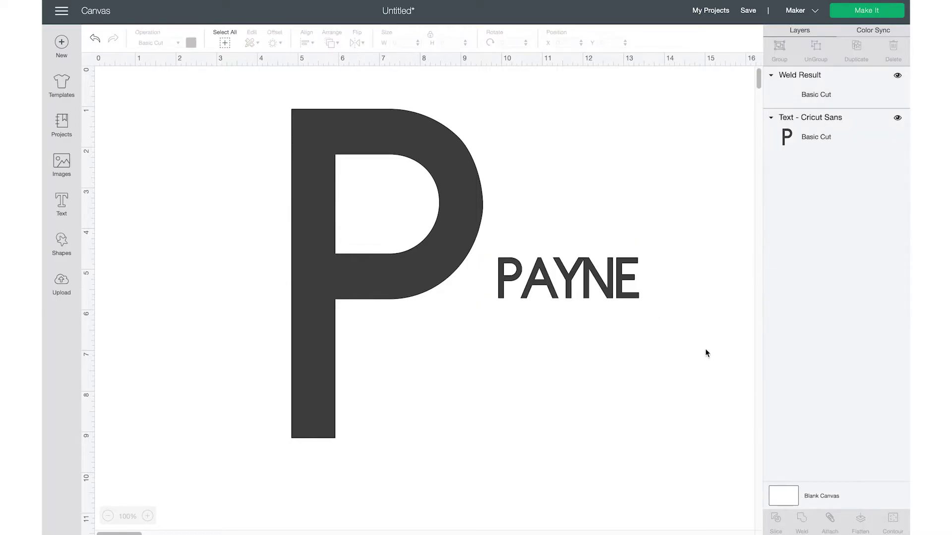
Lay the welded surname across the large P at its lower bar and enlarge it to nearly the P's full width
left_click(610, 283)
left_click_drag(610, 283, 436, 300)
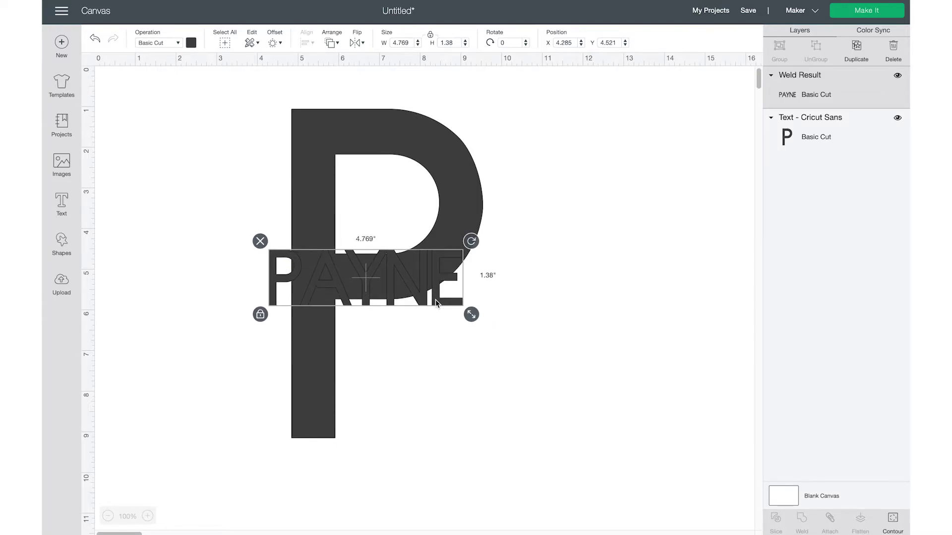
left_click_drag(471, 315, 452, 310)
left_click_drag(386, 294, 401, 299)
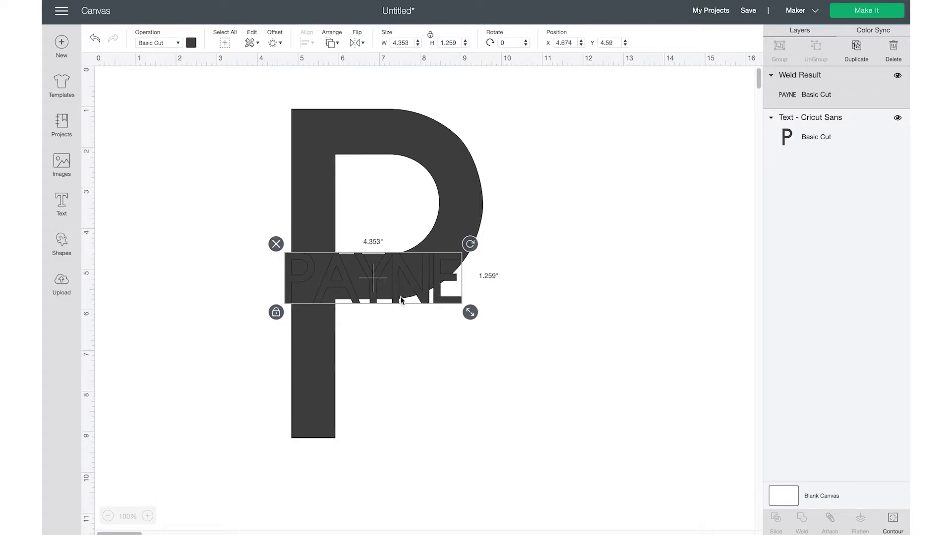
left_click_drag(467, 312, 478, 315)
left_click(445, 349)
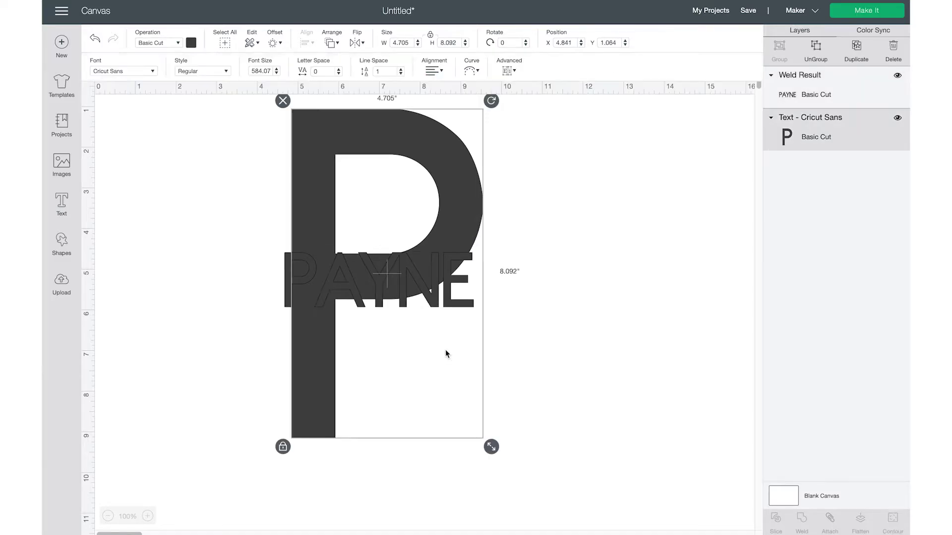
left_click(260, 305)
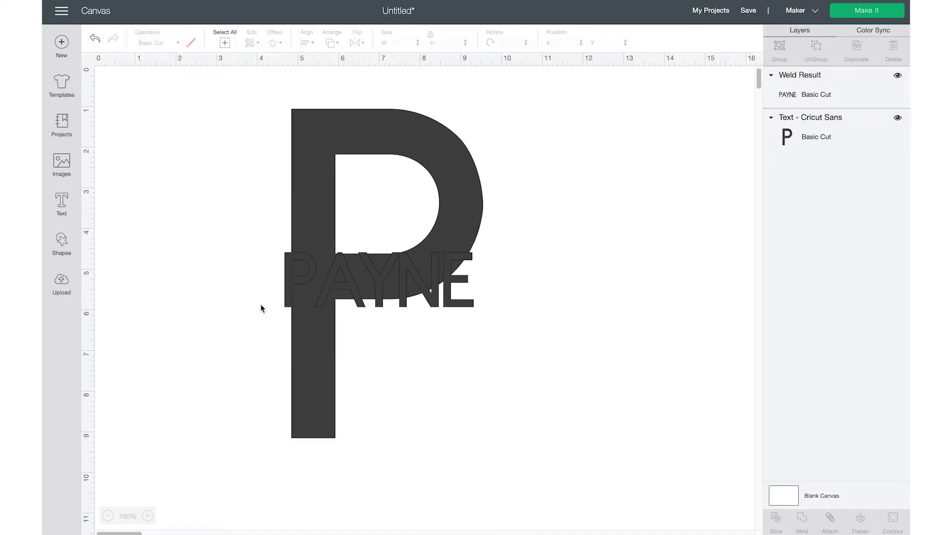
Add a square and reshape it into a bar about 3.36 by 1.19 inches, laid across the start of the surname
left_click(72, 245)
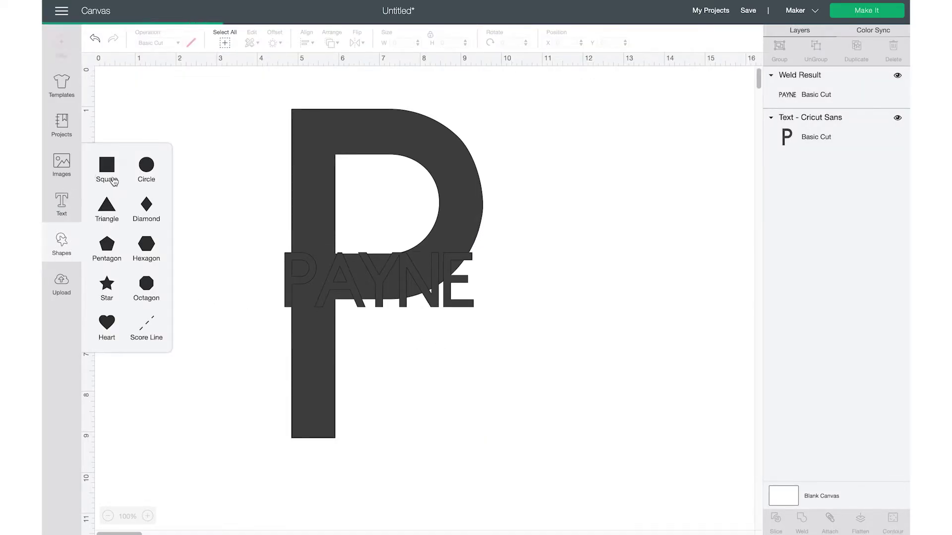
left_click(114, 182)
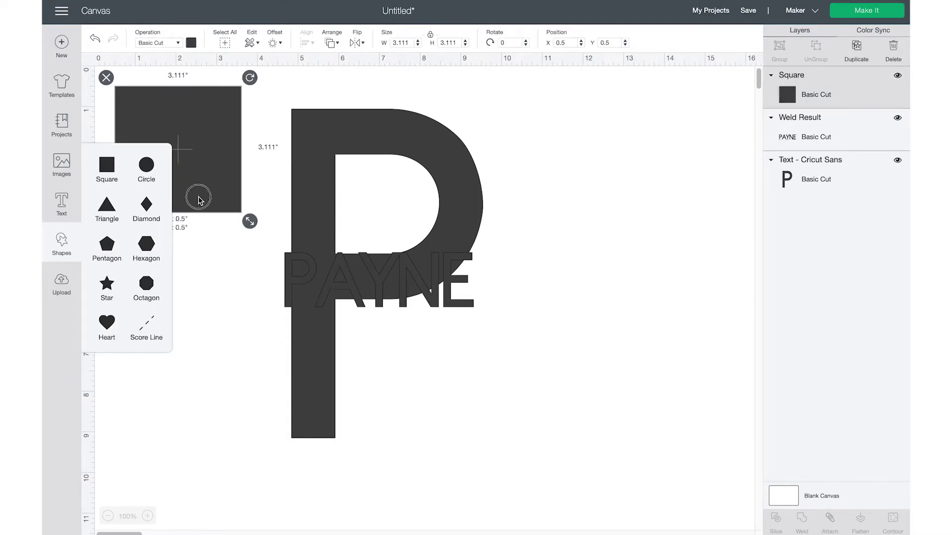
left_click_drag(198, 200, 253, 232)
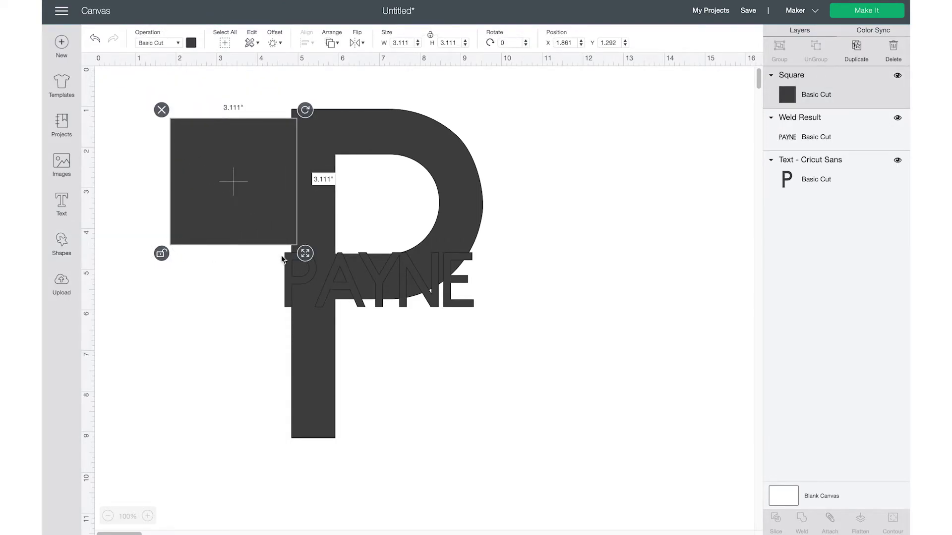
left_click_drag(305, 253, 344, 285)
left_click(274, 158)
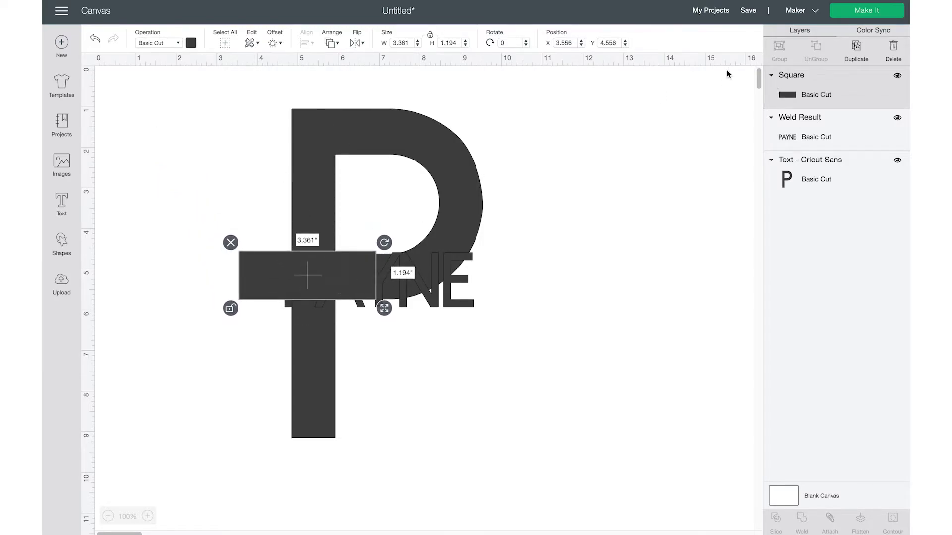
Send the bar behind all other layers and enlarge it to about 6.07 by 1.54 inches so it spans the surname
left_click(335, 44)
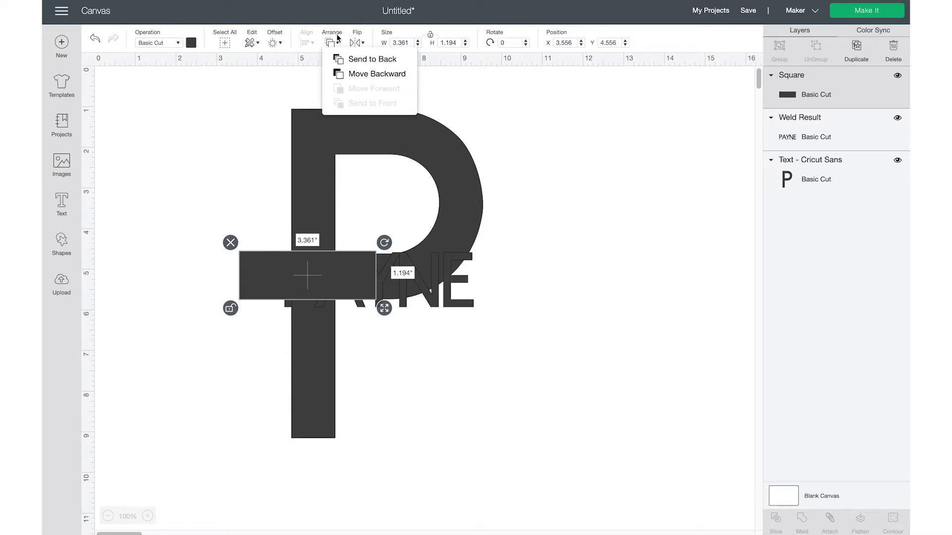
left_click(345, 61)
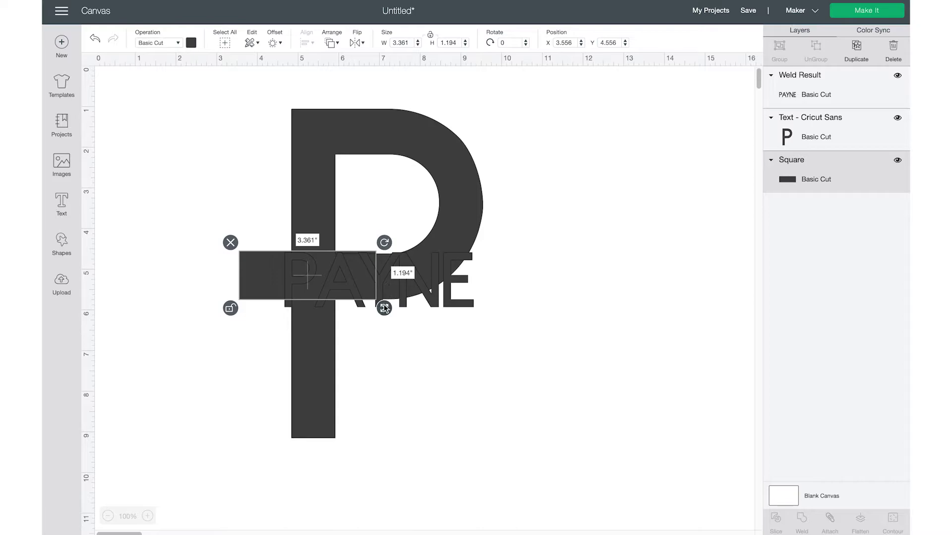
left_click_drag(384, 308, 493, 324)
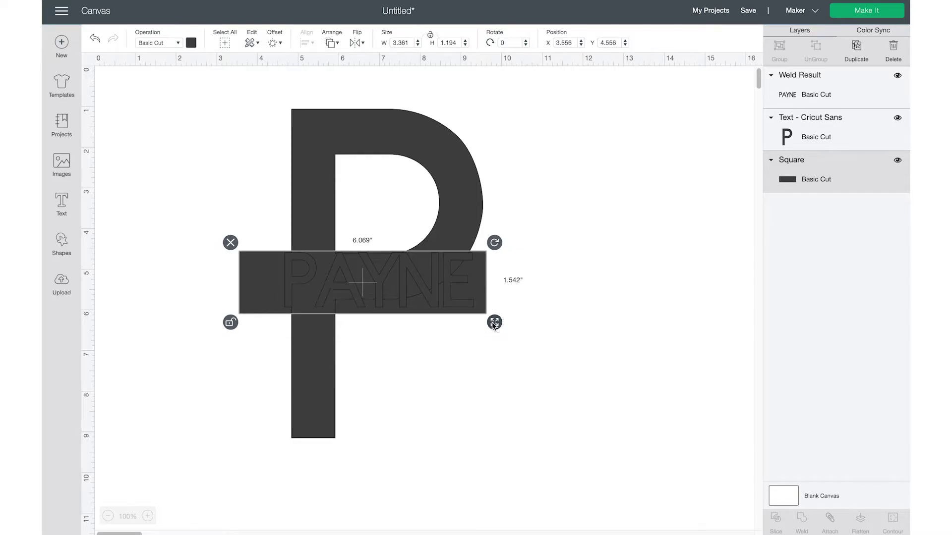
Hide the welded surname layer, leaving the large P and the bar displayed
left_click(897, 119)
left_click(898, 119)
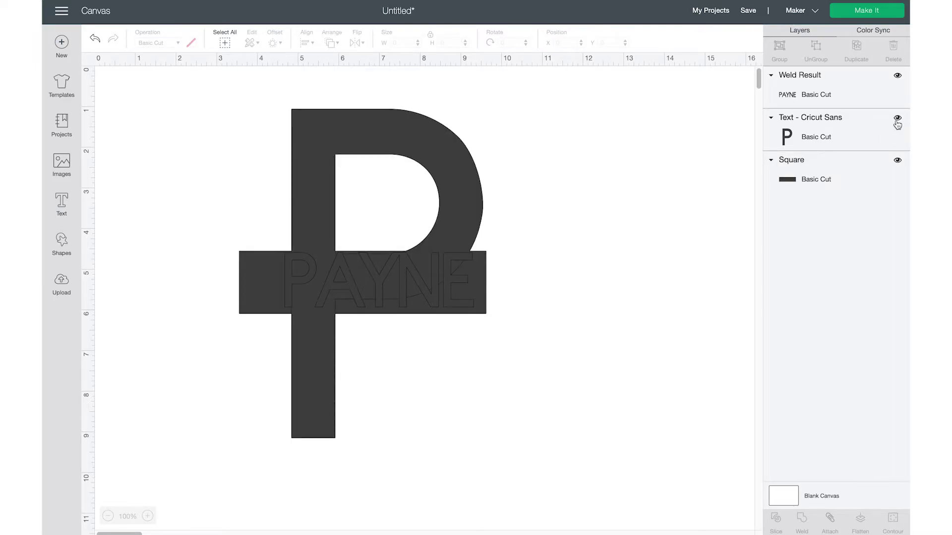
left_click(897, 80)
Center the large P and the bar on each other both horizontally and vertically
left_click(545, 427)
left_click_drag(544, 427, 446, 346)
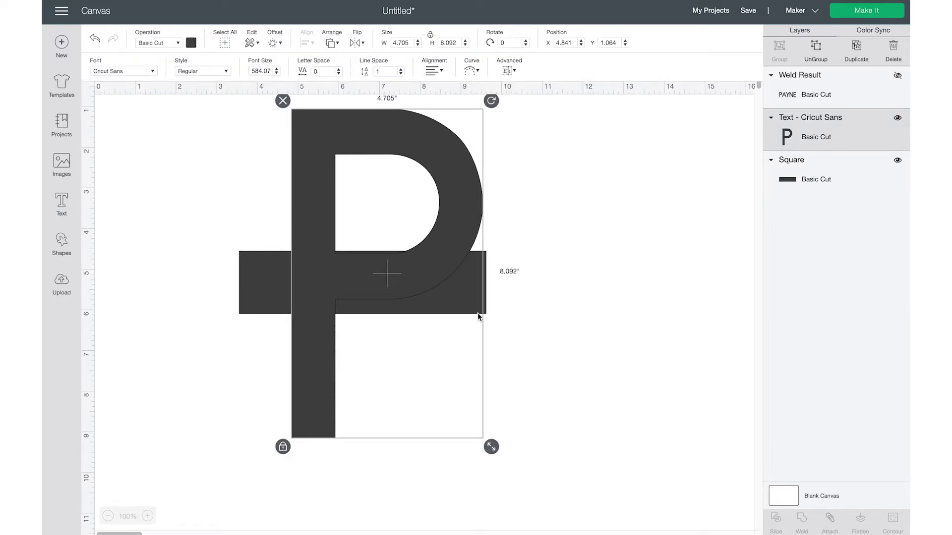
left_click(502, 329)
left_click_drag(529, 391, 402, 244)
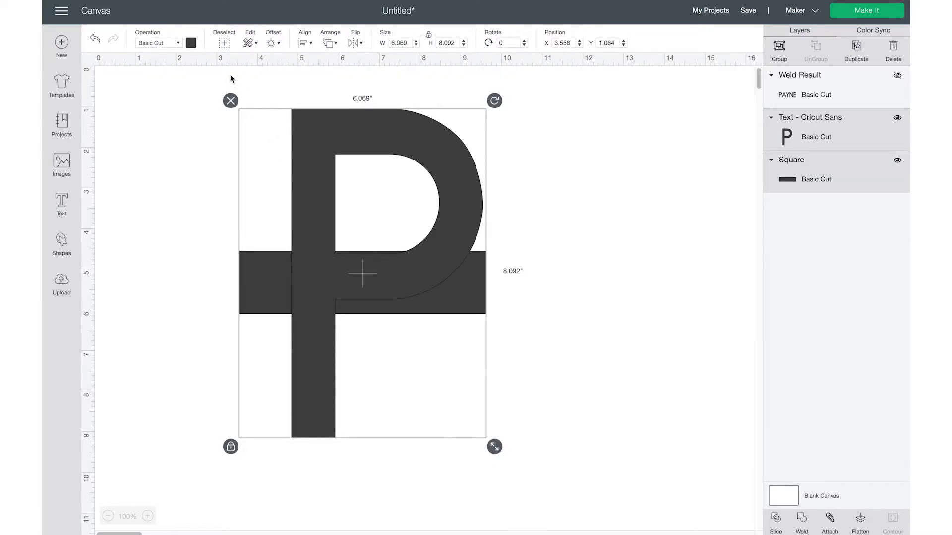
left_click(306, 43)
left_click(337, 163)
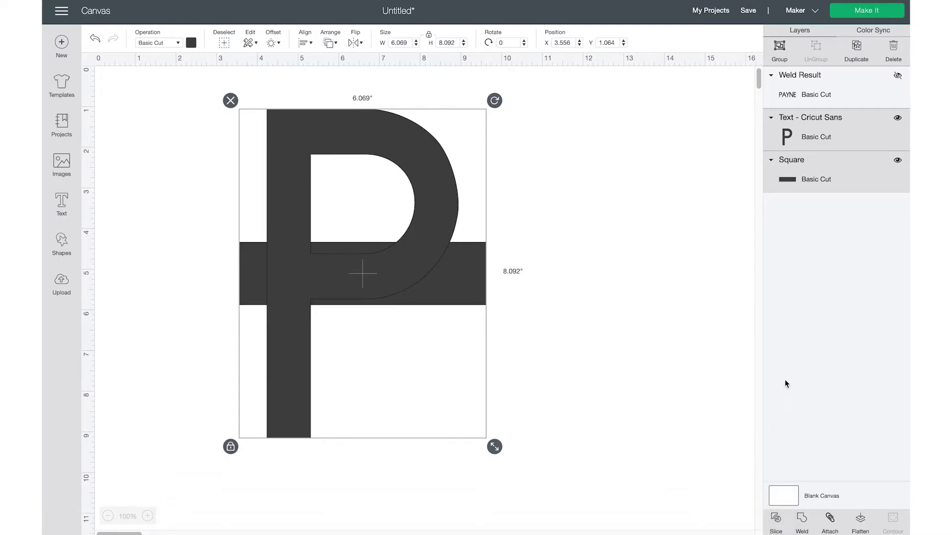
left_click(542, 347)
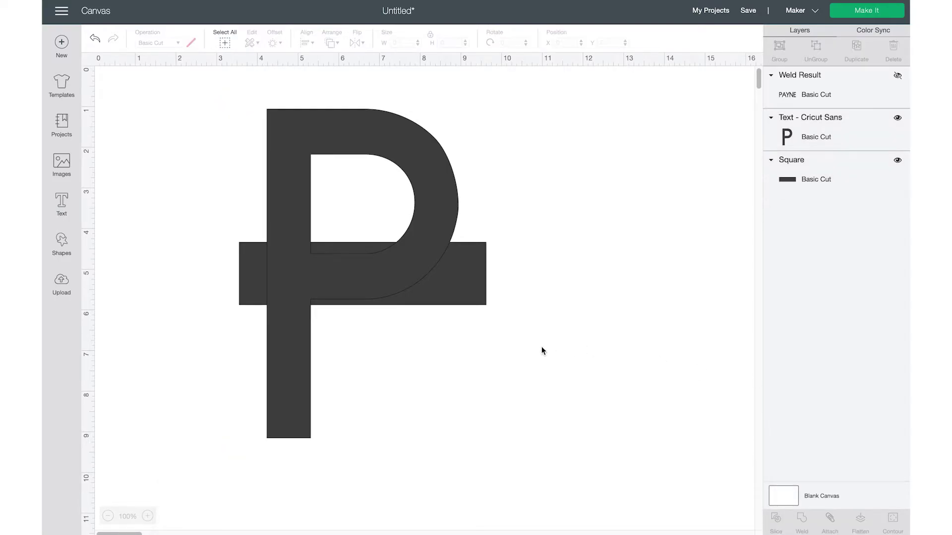
Move the bar up to about Y 3.81 so it crosses the lower part of the P's bowl
left_click(471, 300)
left_click_drag(471, 301, 471, 280)
left_click(548, 382)
Slice the large P with the horizontal bar
double_click(279, 240)
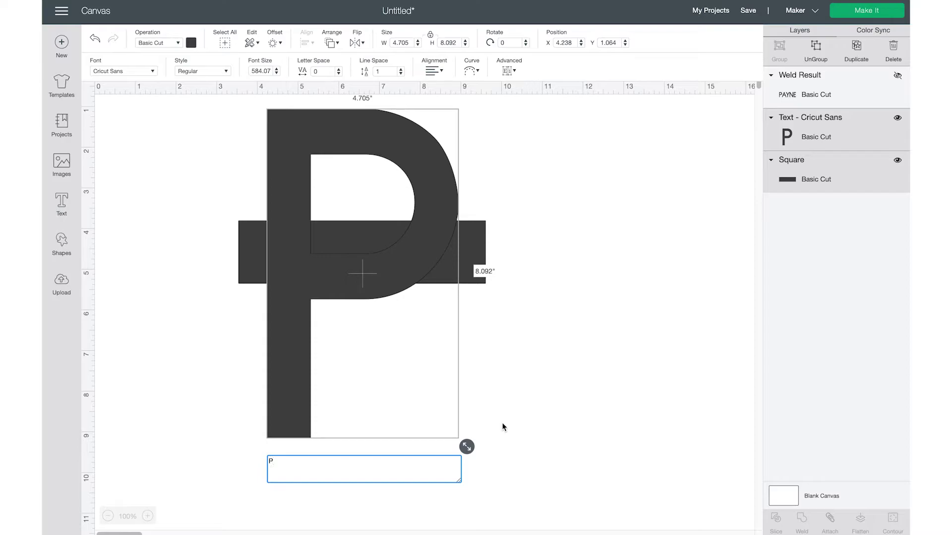
left_click(502, 427)
left_click_drag(603, 404, 319, 254)
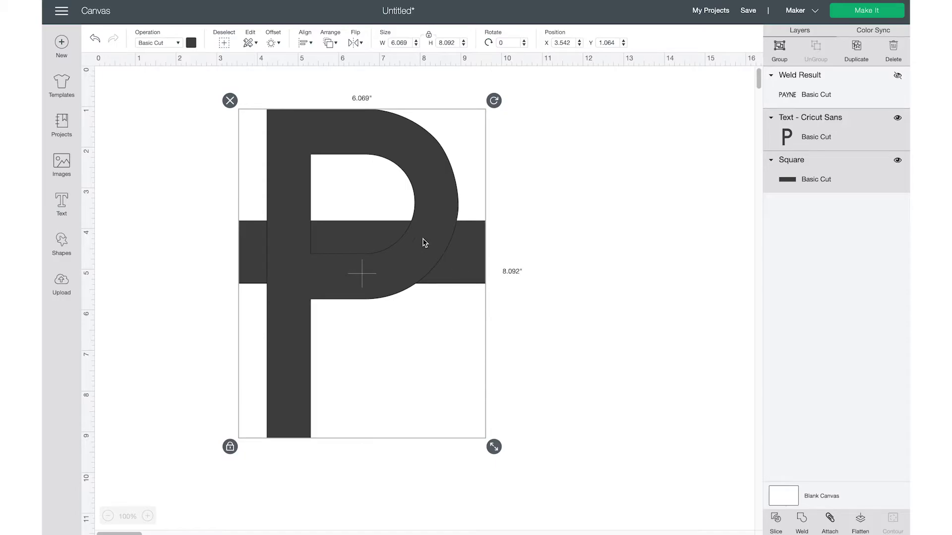
left_click(774, 519)
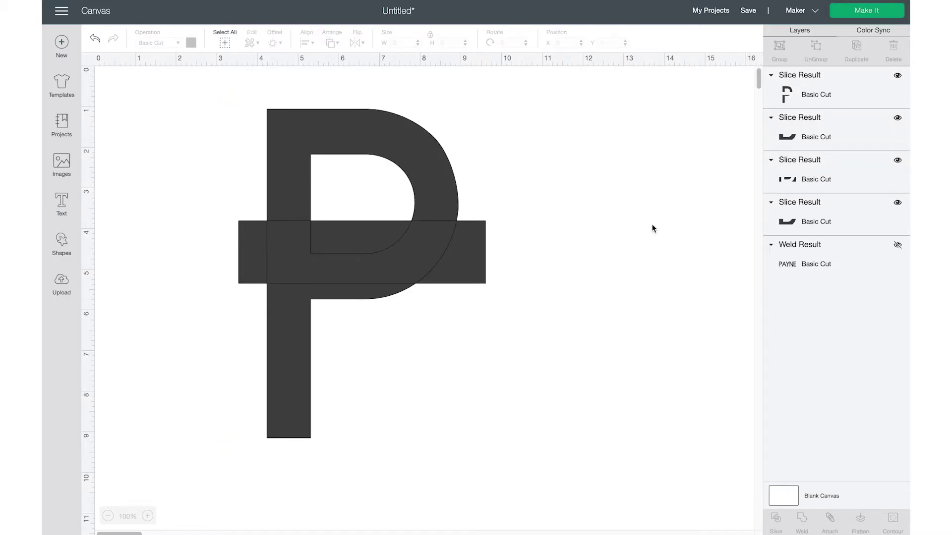
Delete the bar's leftover slice pieces and both copies of the P's middle section, keeping only the split P
left_click_drag(469, 265, 677, 135)
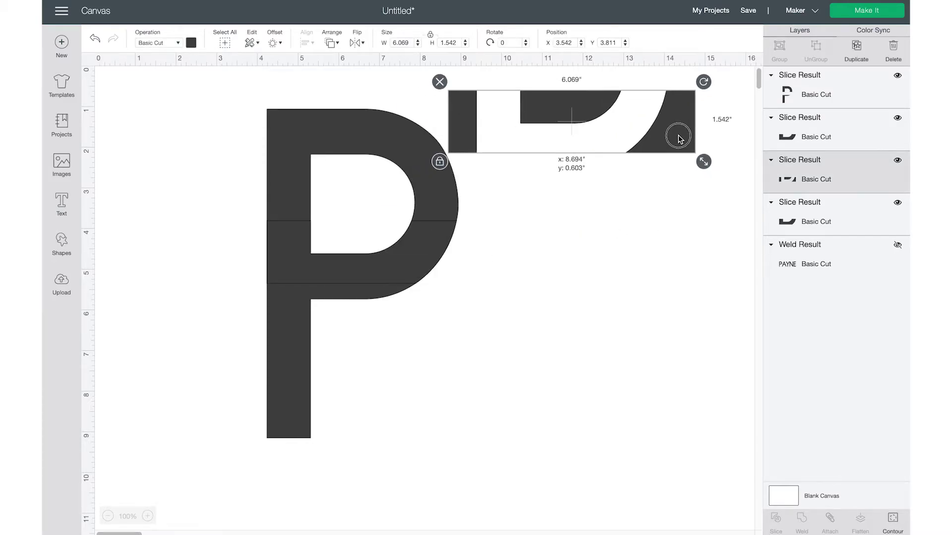
left_click_drag(436, 260, 362, 258)
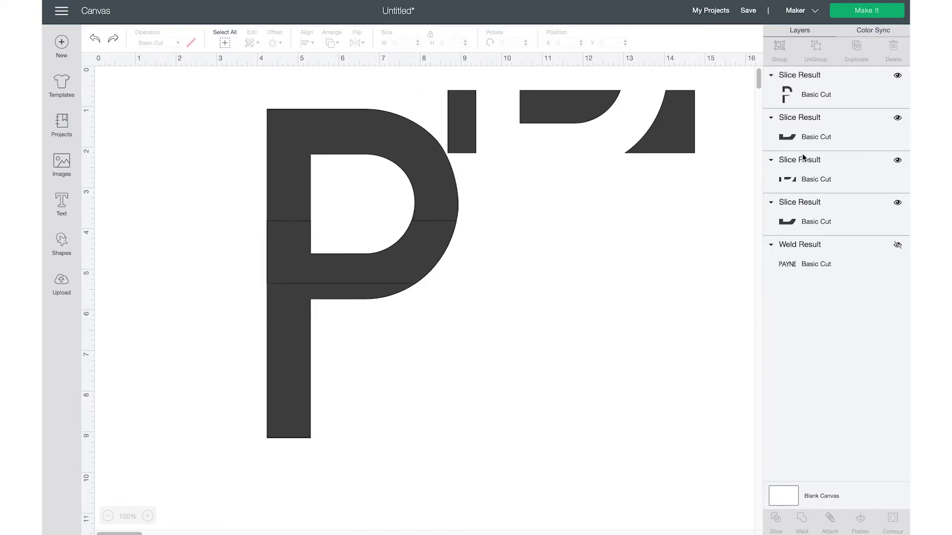
left_click(824, 90)
left_click(826, 134)
key("Delete")
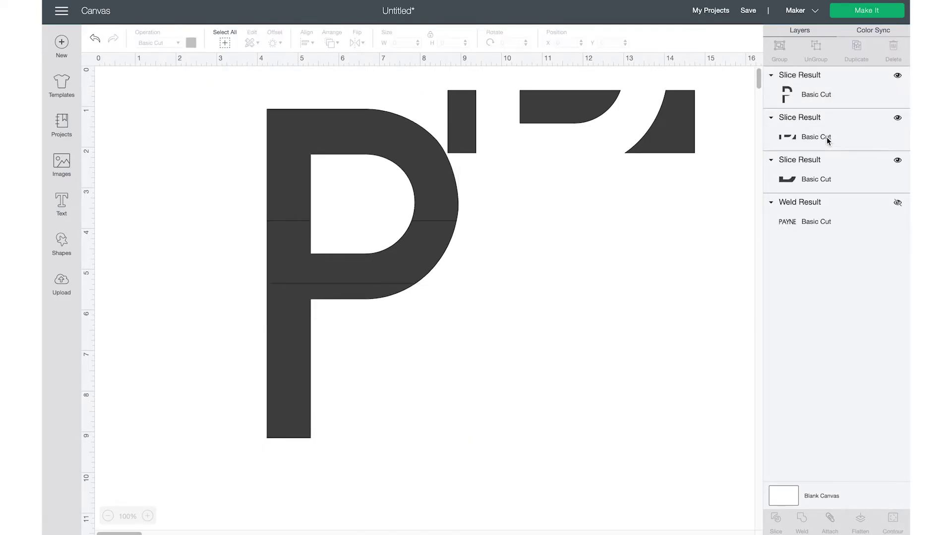
left_click(826, 136)
key("Delete")
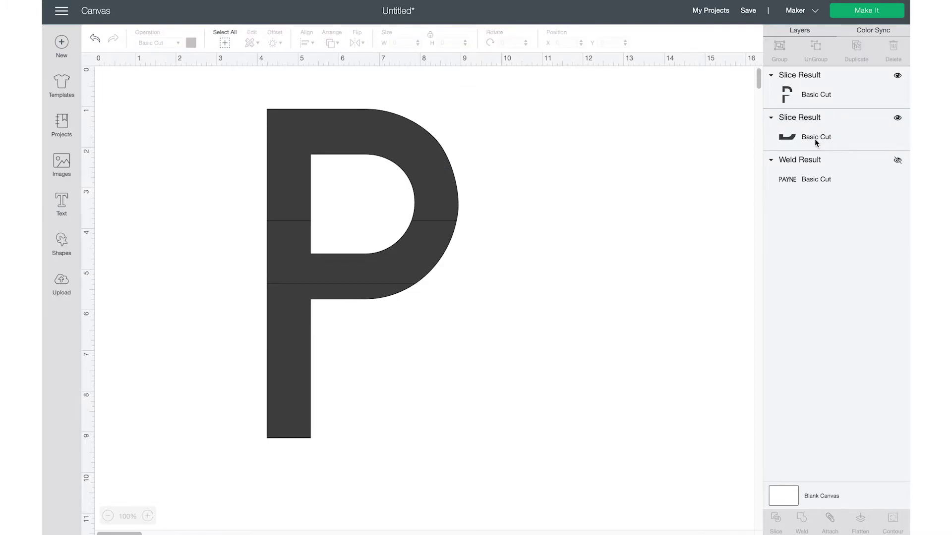
left_click(838, 137)
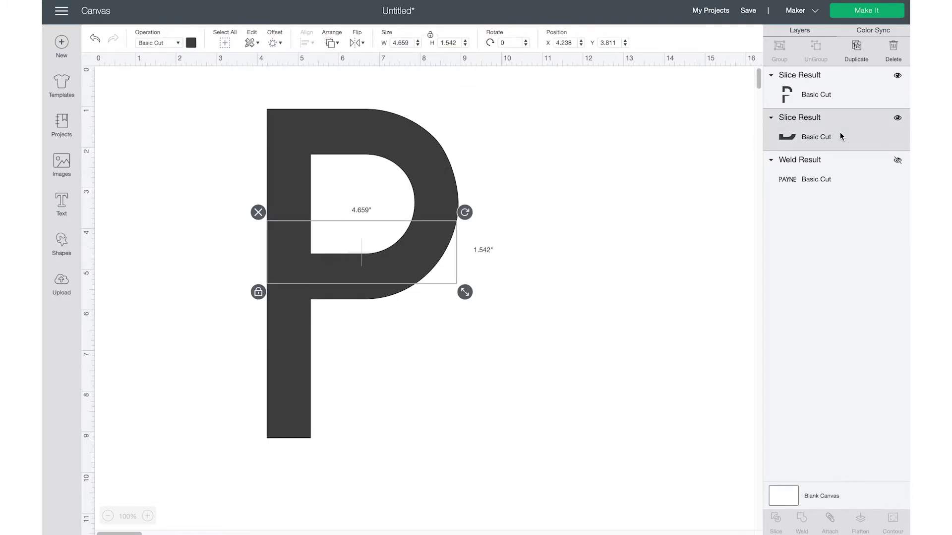
key("Delete")
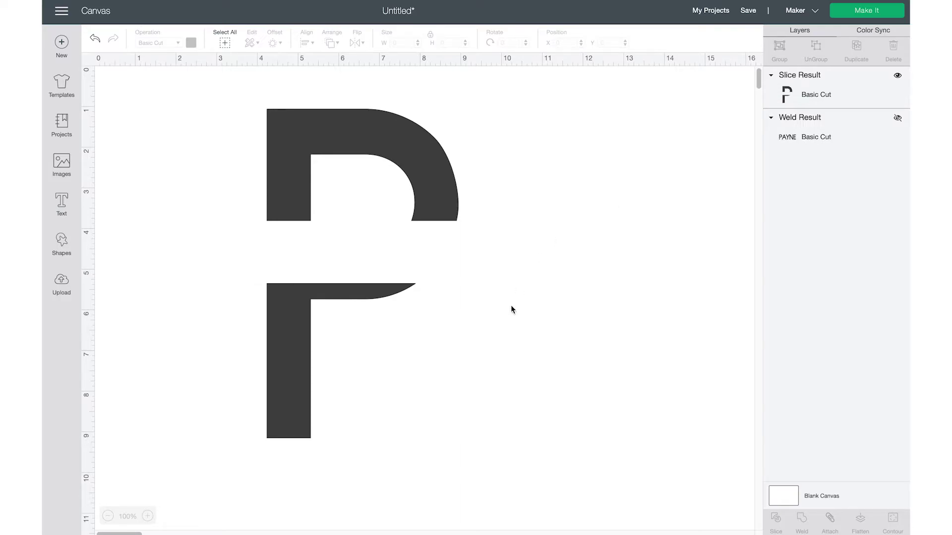
Add another square, flatten it to a thin bar about 5.18 by 0.1 inches, and lay it along the upper half's cut edge
left_click(63, 241)
left_click(107, 165)
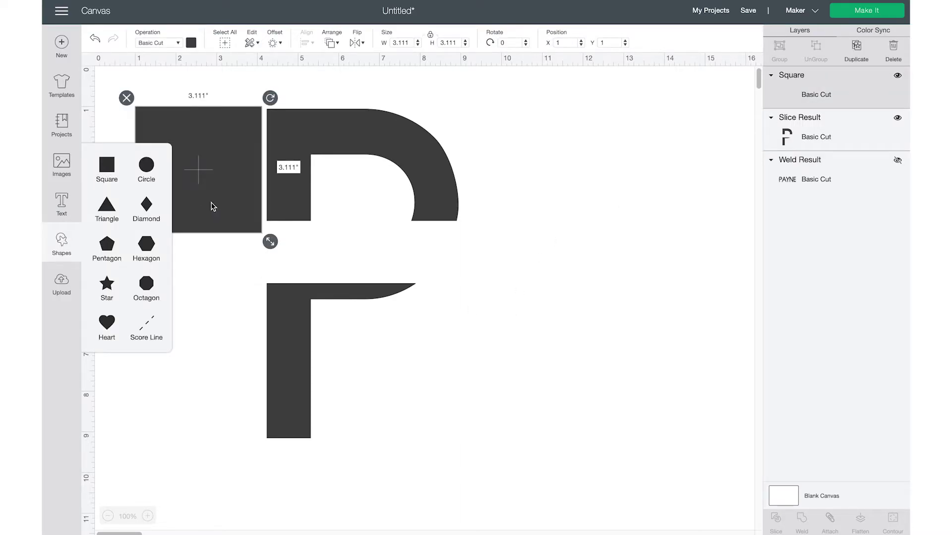
left_click_drag(213, 206, 212, 206)
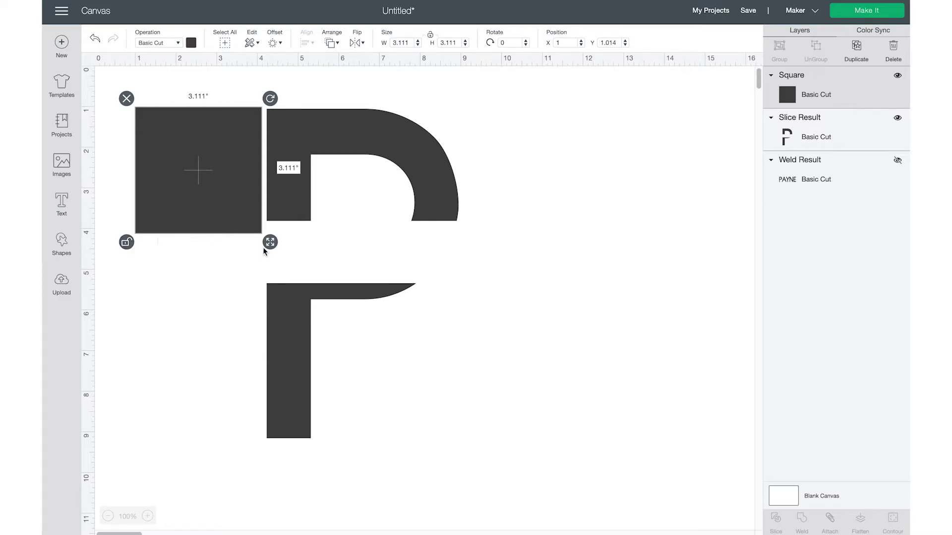
left_click_drag(270, 241, 332, 124)
left_click_drag(212, 116, 332, 226)
left_click_drag(459, 234, 479, 236)
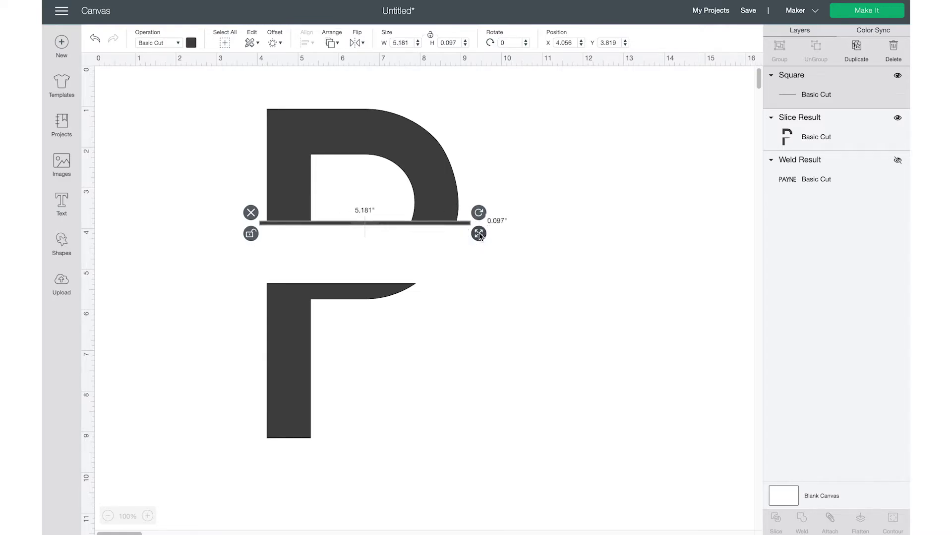
Shift the thin bar left to about X 3.83 and widen it to about 5.42 inches so it overhangs both sides of the P
left_click(492, 292)
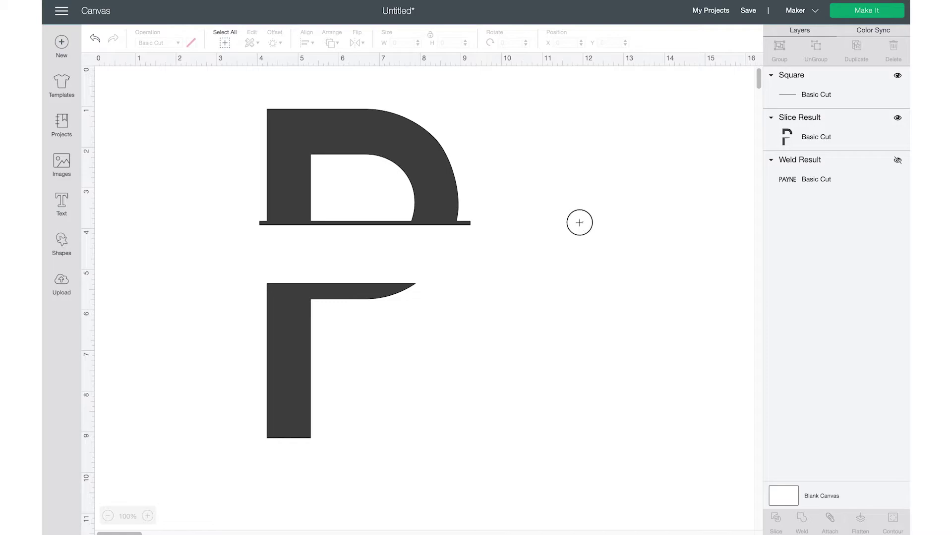
left_click(464, 222)
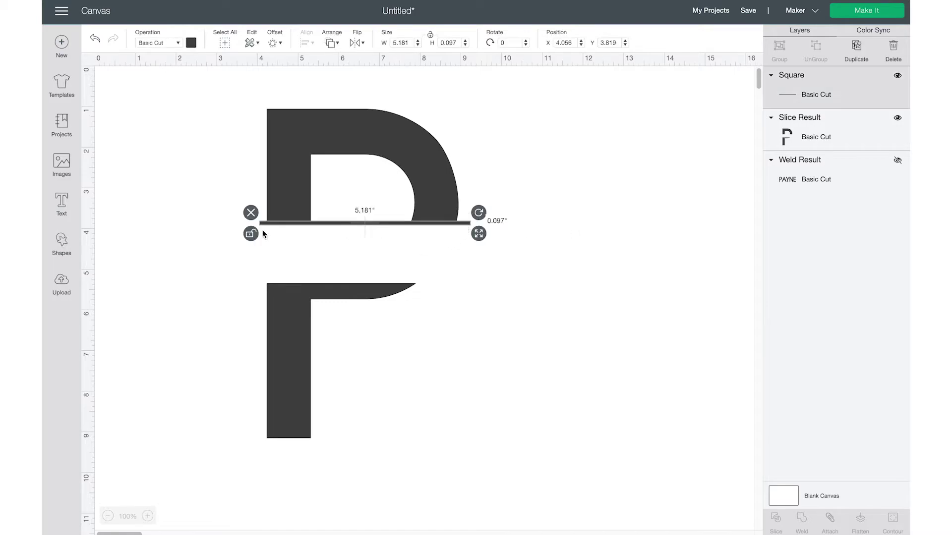
left_click_drag(263, 223, 254, 224)
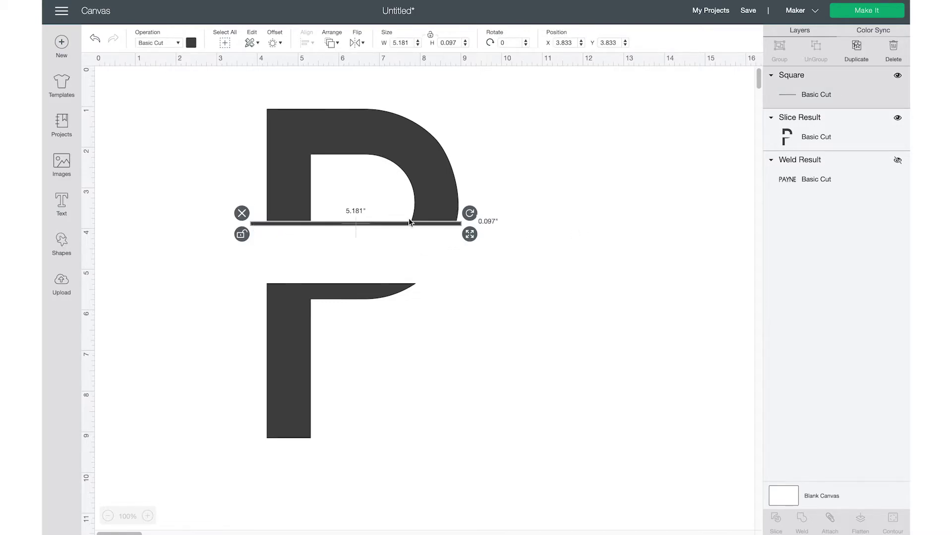
left_click_drag(469, 235, 480, 233)
Center the thin bar and the split P horizontally on each other
left_click(570, 271)
left_click_drag(570, 272, 422, 172)
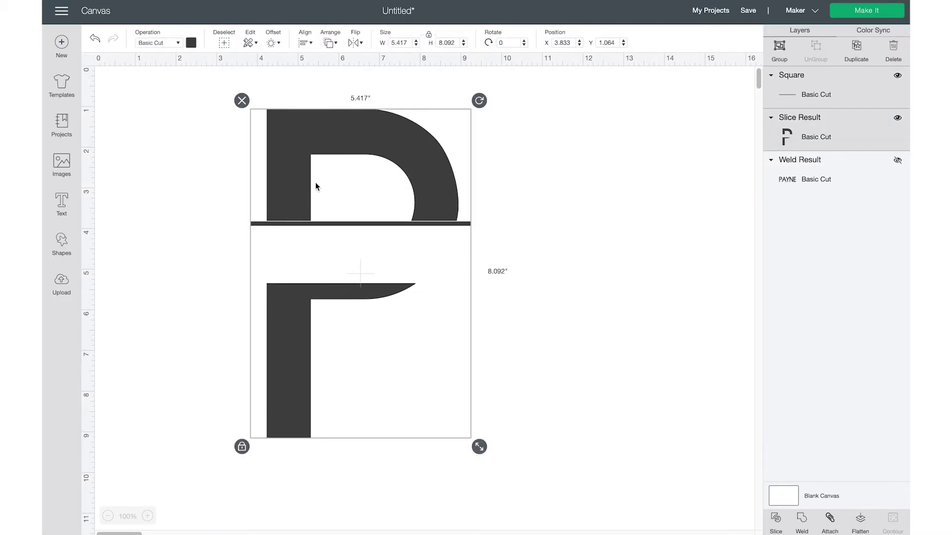
left_click(306, 43)
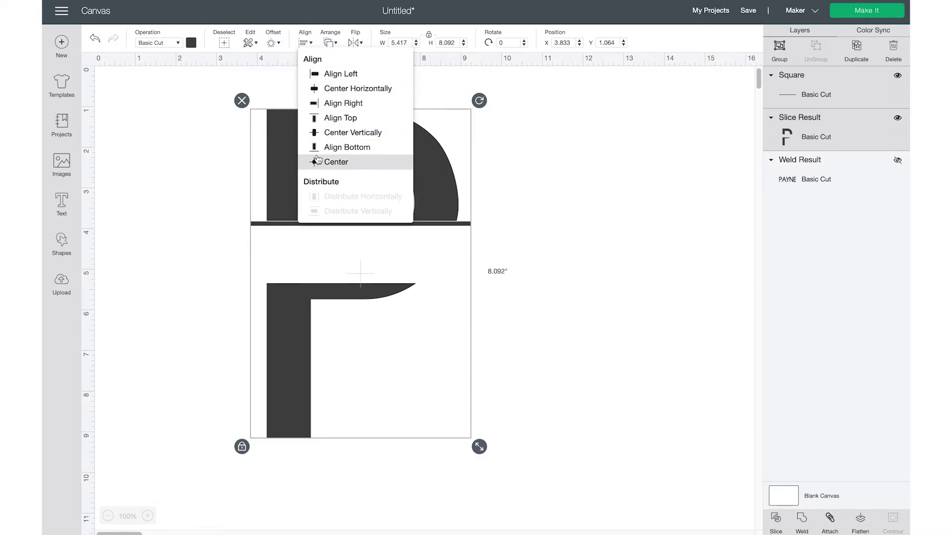
left_click(325, 90)
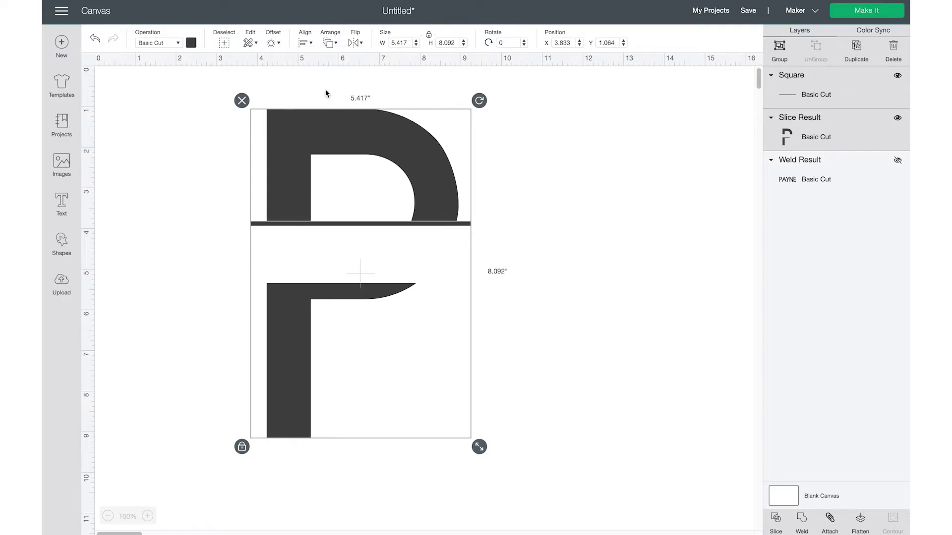
left_click(570, 216)
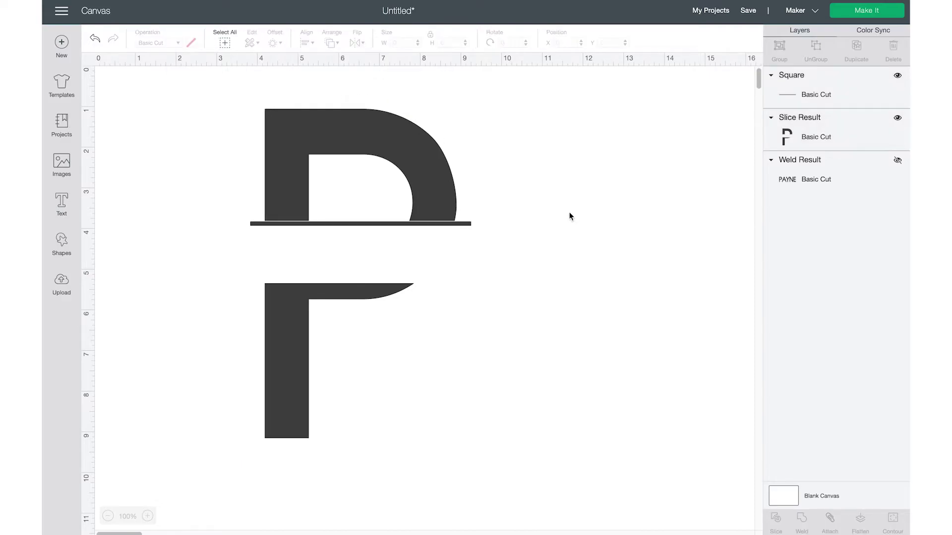
Duplicate the thin bar and place the copy along the cut edge of the P's lower half
left_click(467, 223)
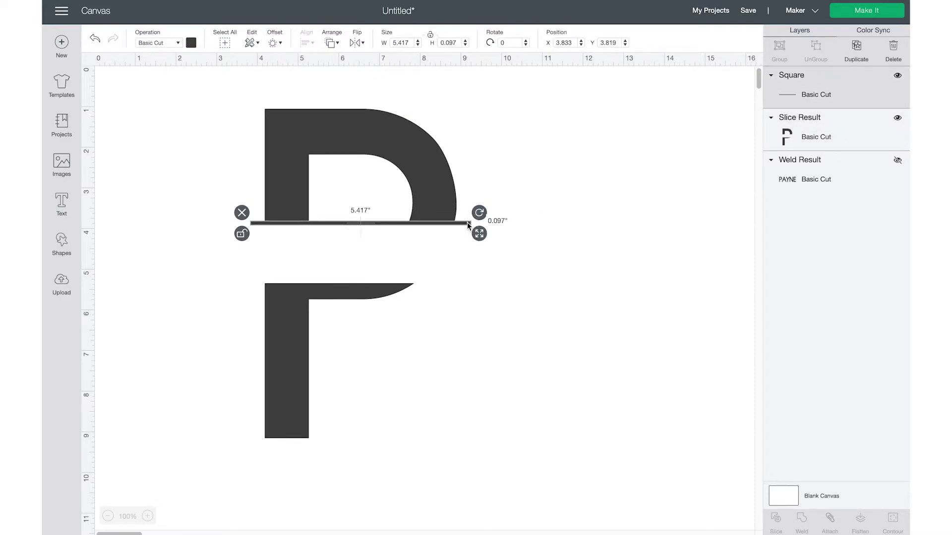
left_click(577, 239)
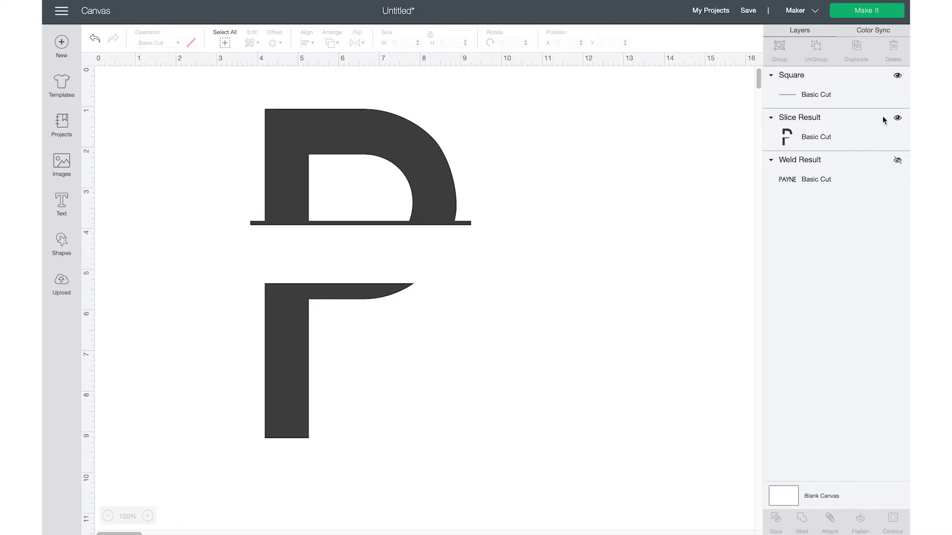
left_click(848, 93)
left_click(861, 60)
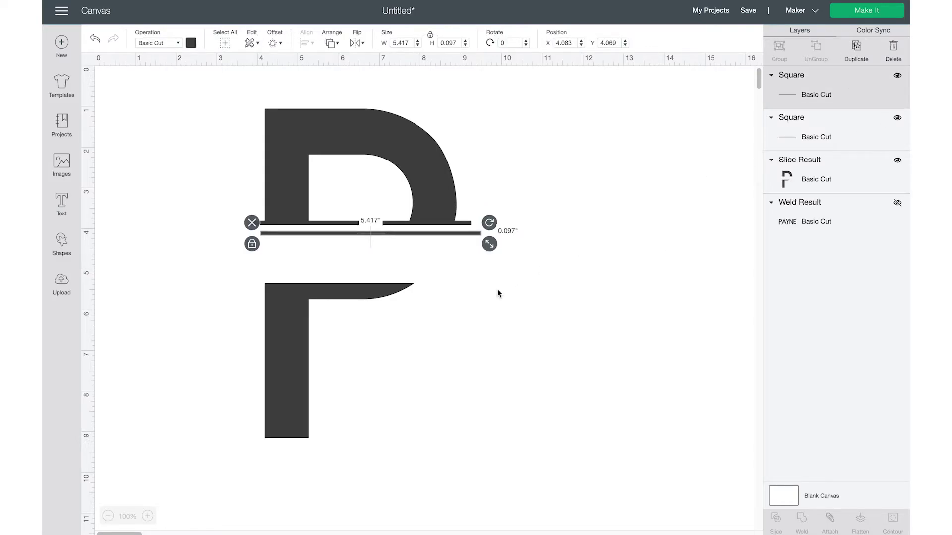
left_click_drag(466, 235, 429, 286)
Weld the upper thin bar to the split P, leaving the lower bar separate
left_click_drag(590, 221, 414, 218)
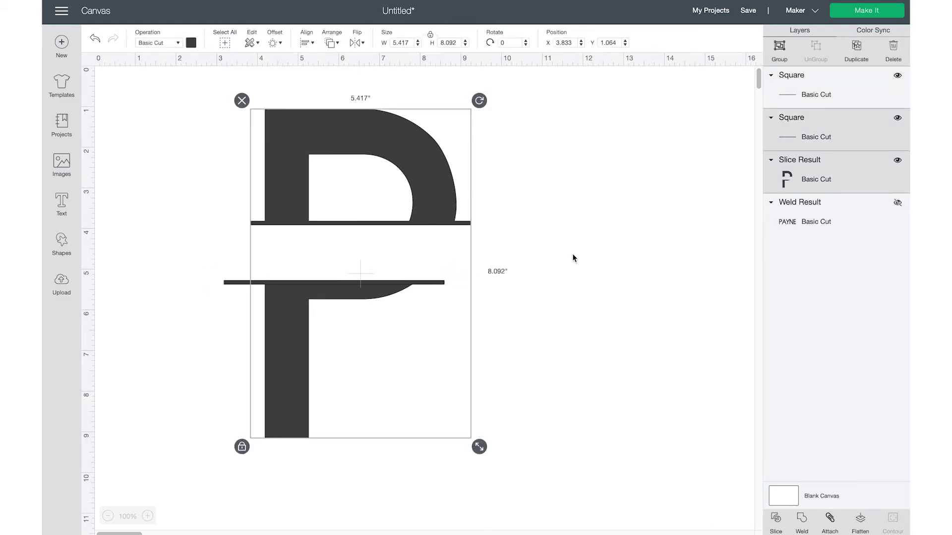
left_click(576, 258)
left_click_drag(580, 226, 424, 197)
left_click(801, 521)
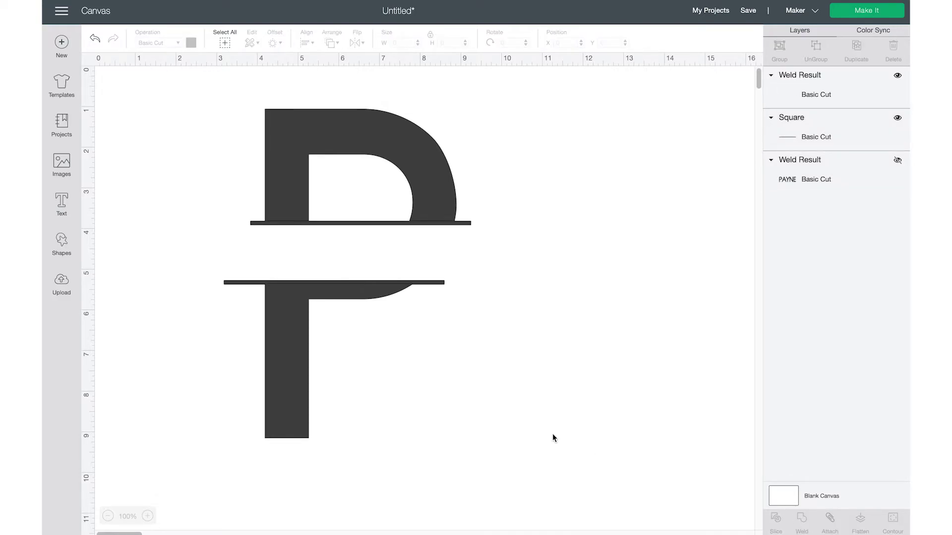
Nudge the welded P slightly and inspect the seam between its upper half and the thin bar up close
left_click_drag(464, 223, 459, 222)
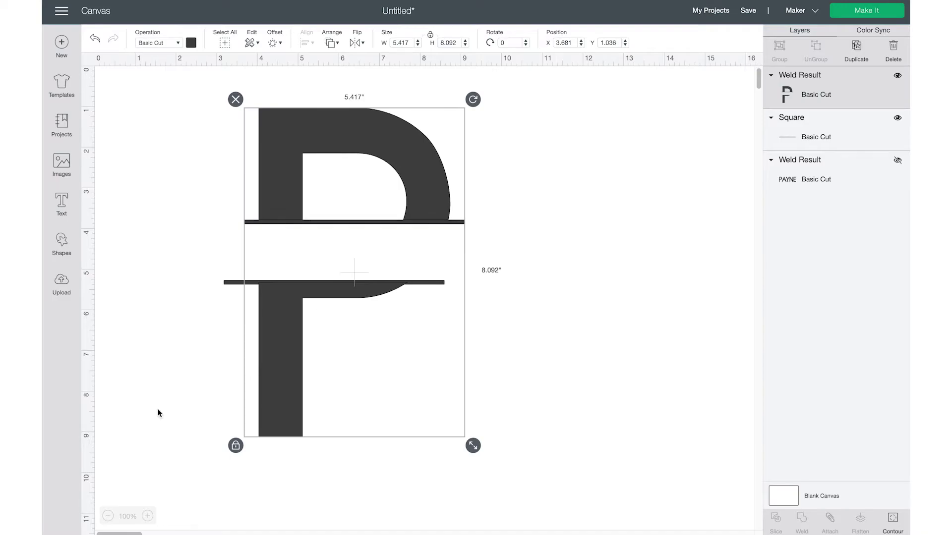
left_click(148, 516)
left_click(148, 516)
left_click(148, 516)
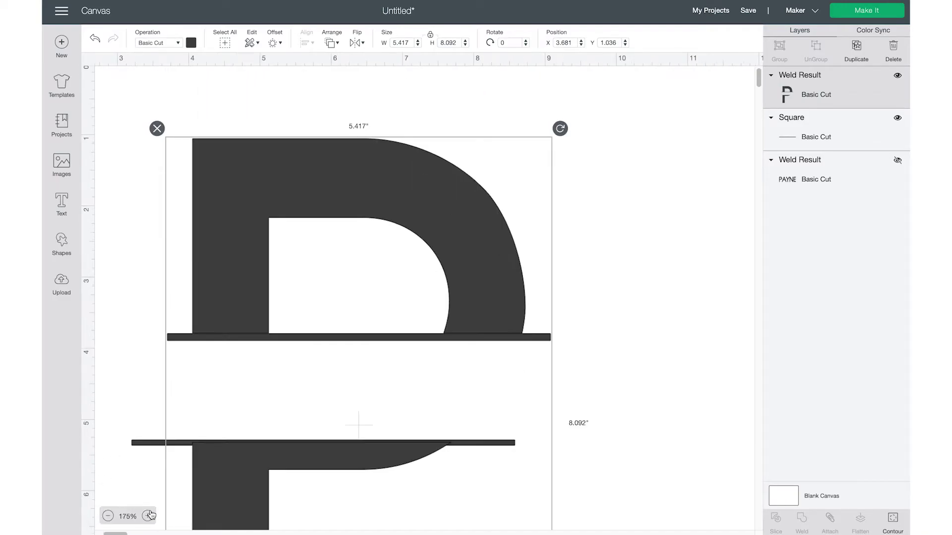
left_click(676, 320)
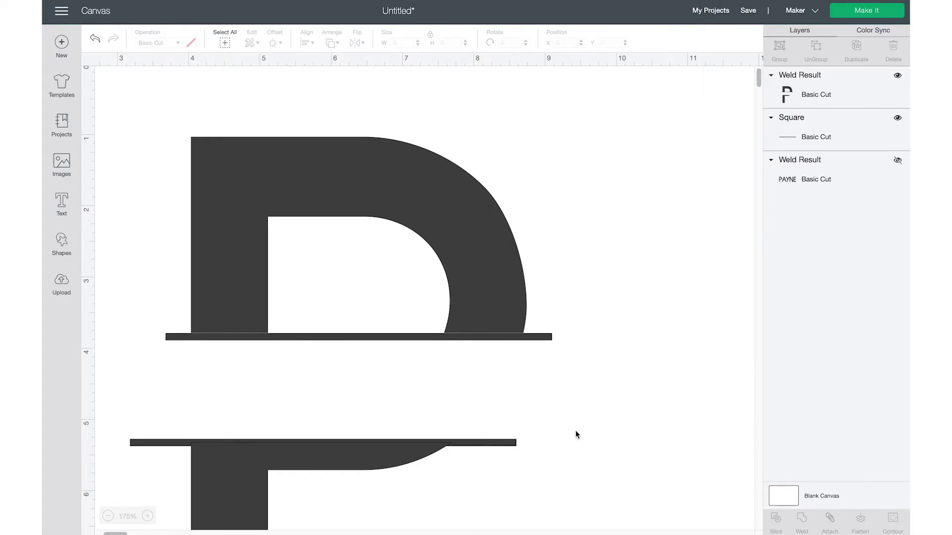
left_click(531, 335)
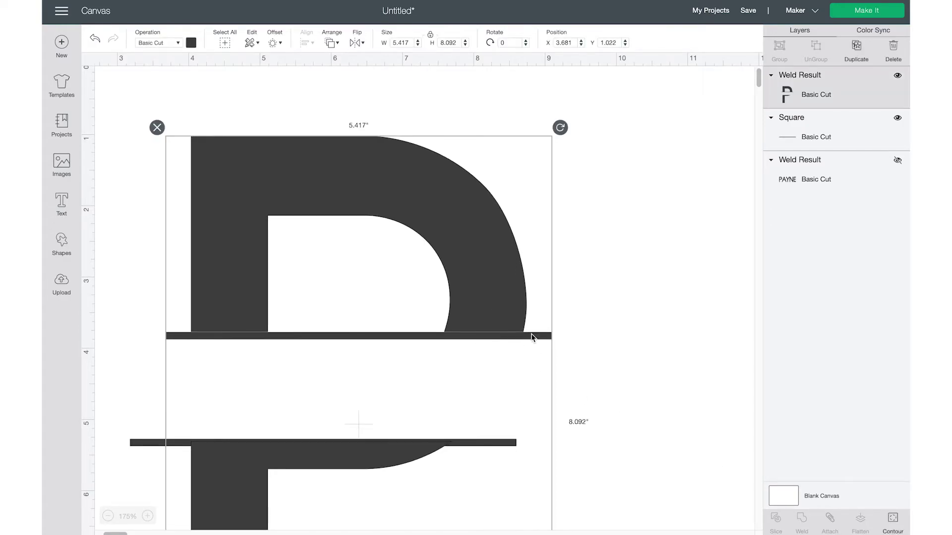
Undo the nudges of the welded P and the weld with its upper bar
left_click(95, 40)
left_click(95, 40)
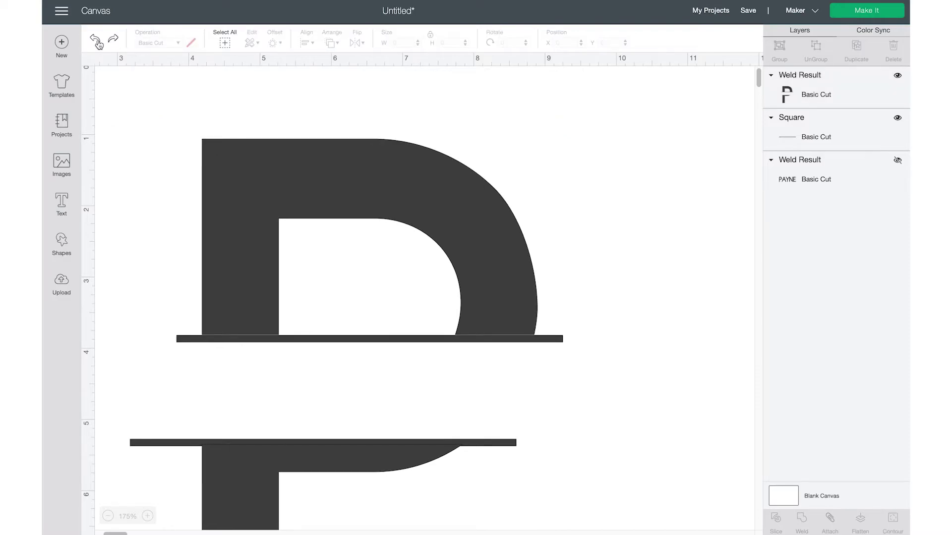
left_click(97, 40)
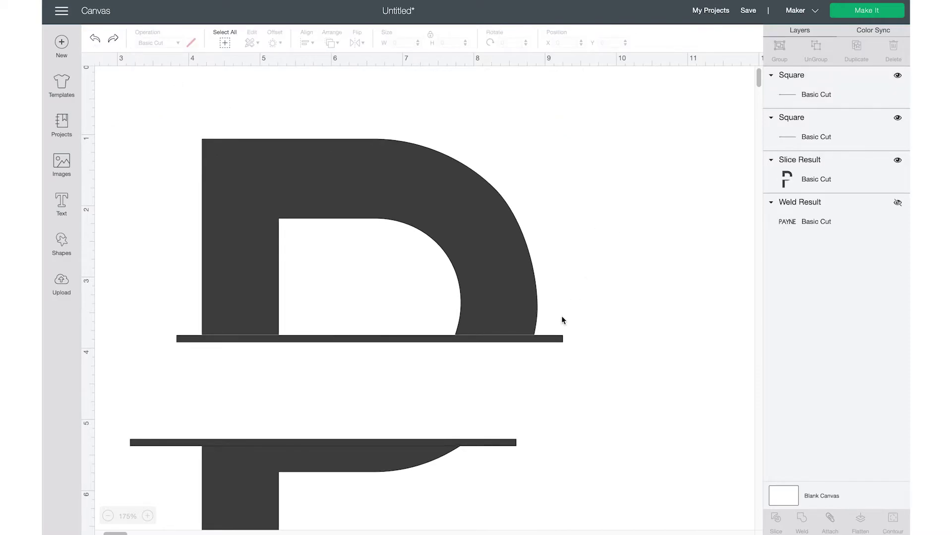
Nudge the upper thin bar up so it overlaps the P's cut edge, and weld it to the split P
left_click_drag(555, 335, 555, 334)
left_click(630, 324)
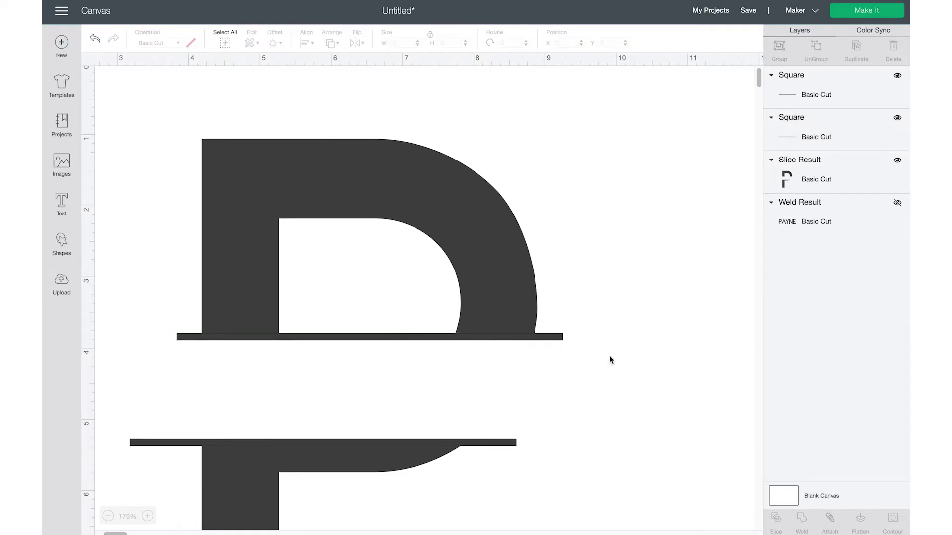
left_click_drag(582, 342, 500, 288)
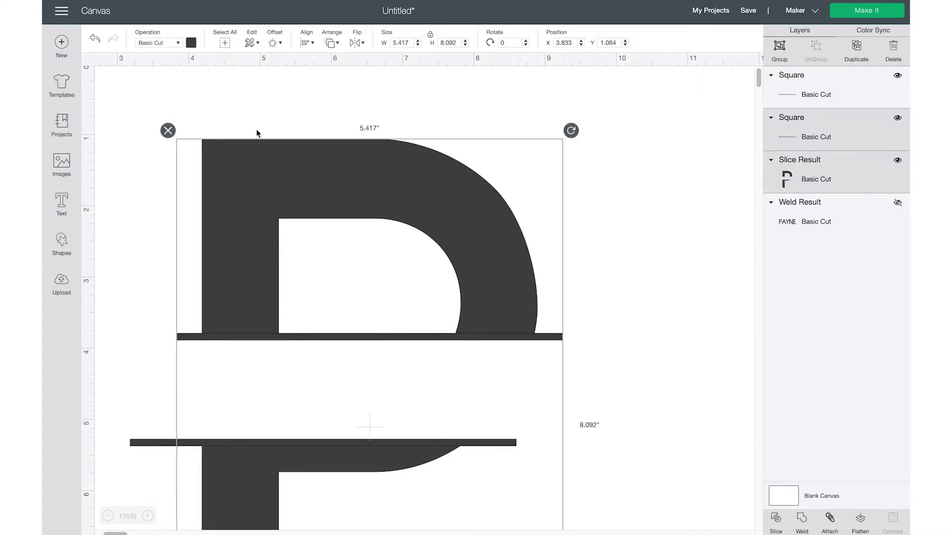
left_click(306, 43)
left_click(802, 519)
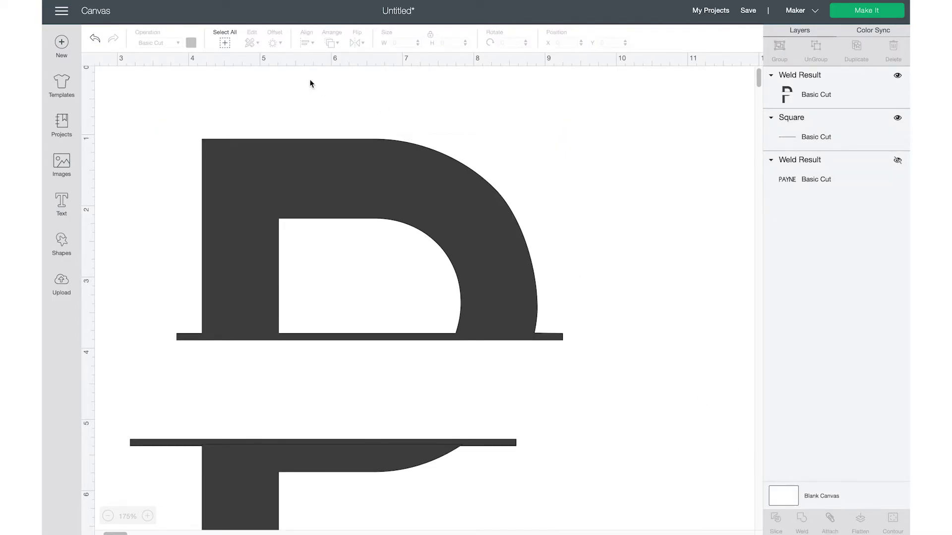
Move the welded P one level backward, behind the remaining thin bar
left_click(415, 198)
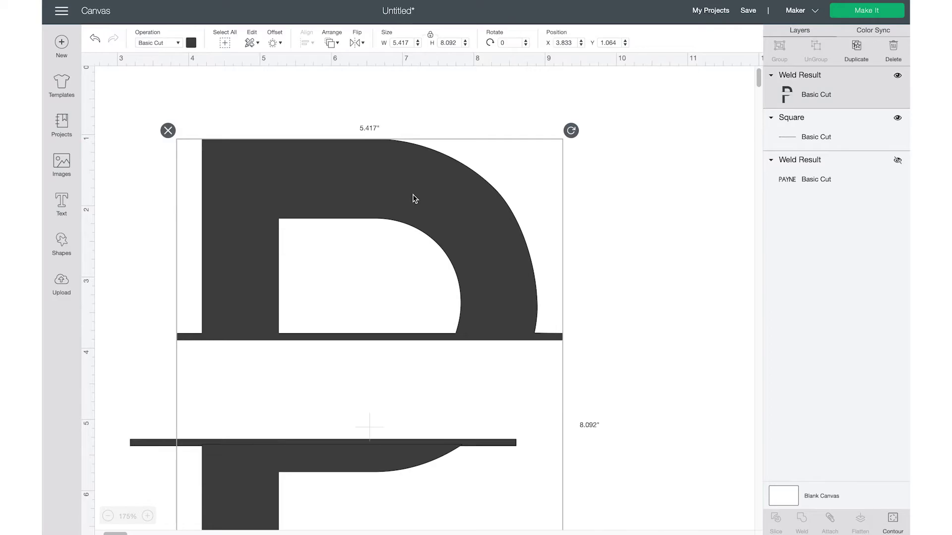
left_click(331, 42)
left_click(343, 74)
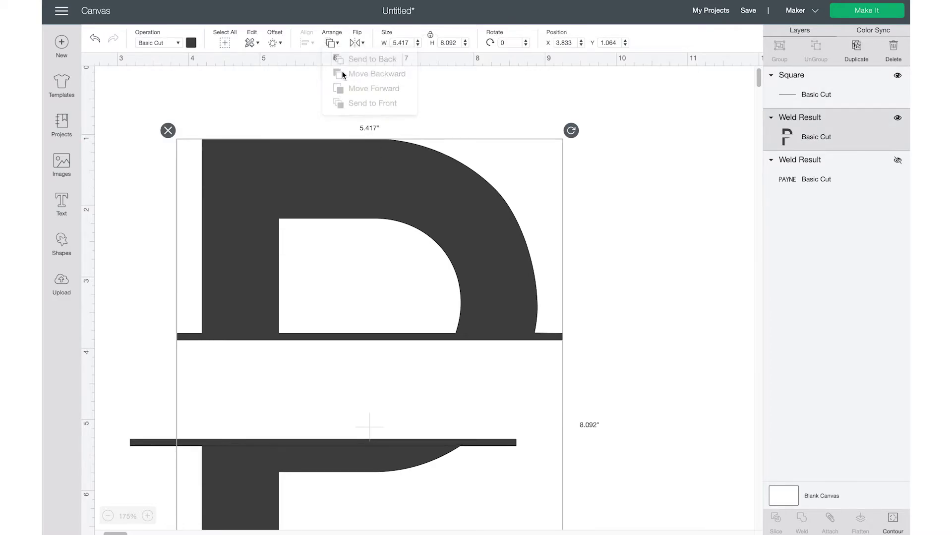
left_click(577, 212)
Align the lower thin bar with the upper one at about X 3.71, Y 5.29, shifting the welded P to match
left_click_drag(493, 440, 533, 446)
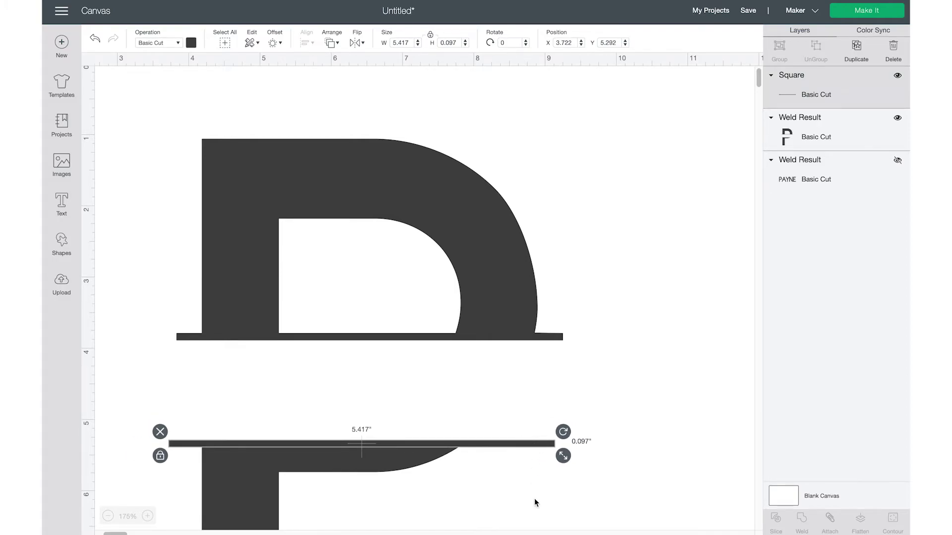
mouse_move(534, 502)
left_mouse_down()
mouse_move(431, 474)
mouse_move(542, 501)
left_mouse_up()
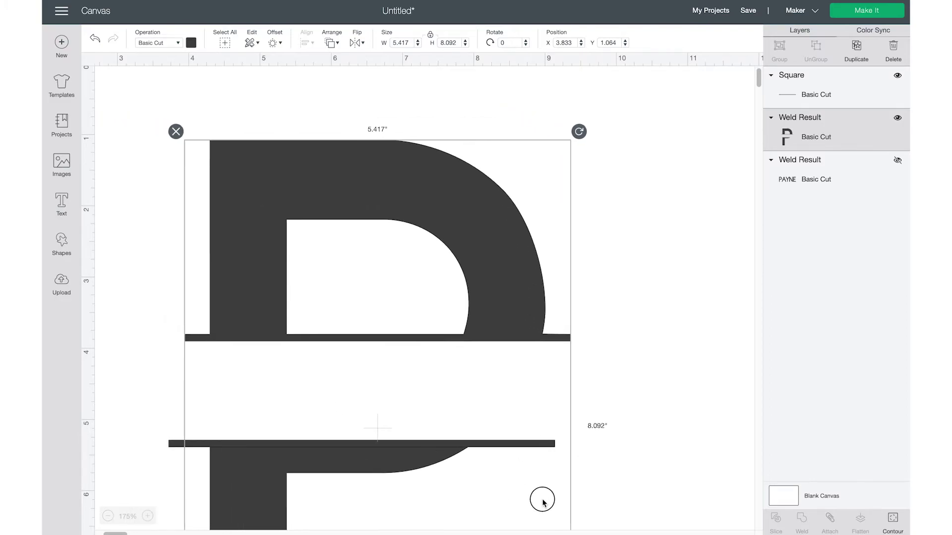
left_click_drag(520, 443, 521, 446)
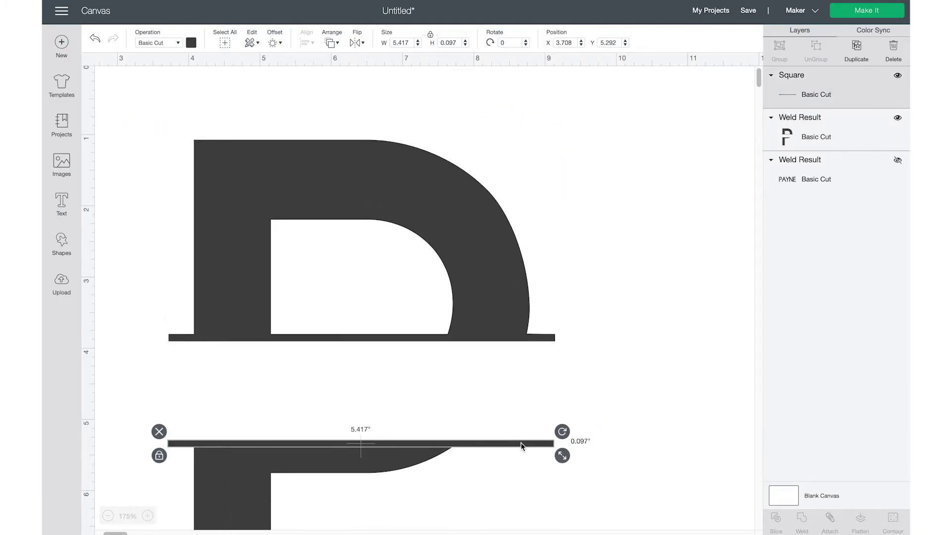
Center the lower thin bar and the P horizontally on each other, and weld them into one shape
left_click_drag(687, 505, 347, 418)
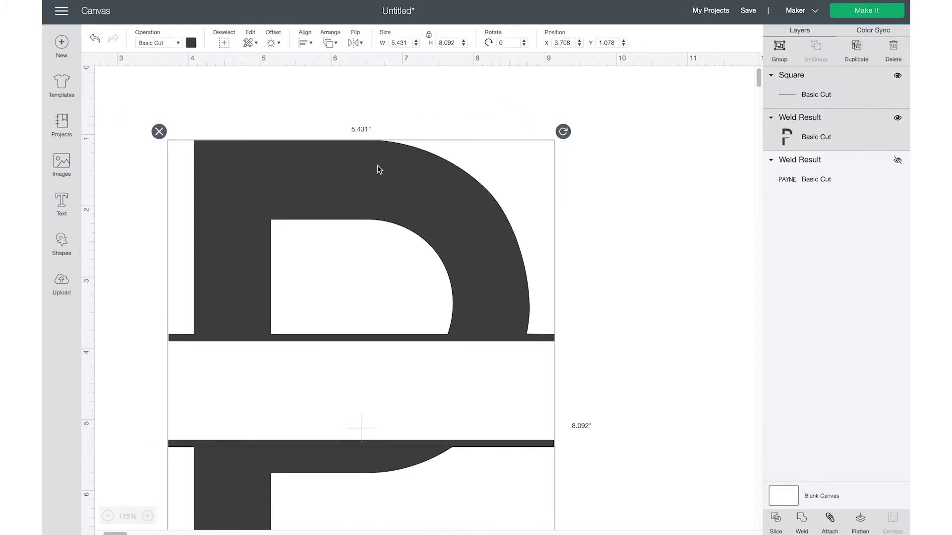
left_click(306, 43)
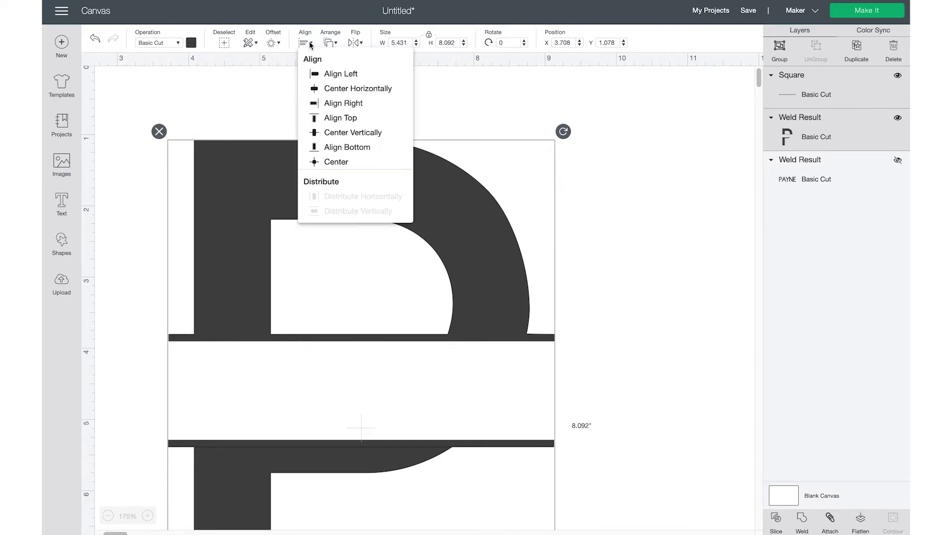
left_click(325, 91)
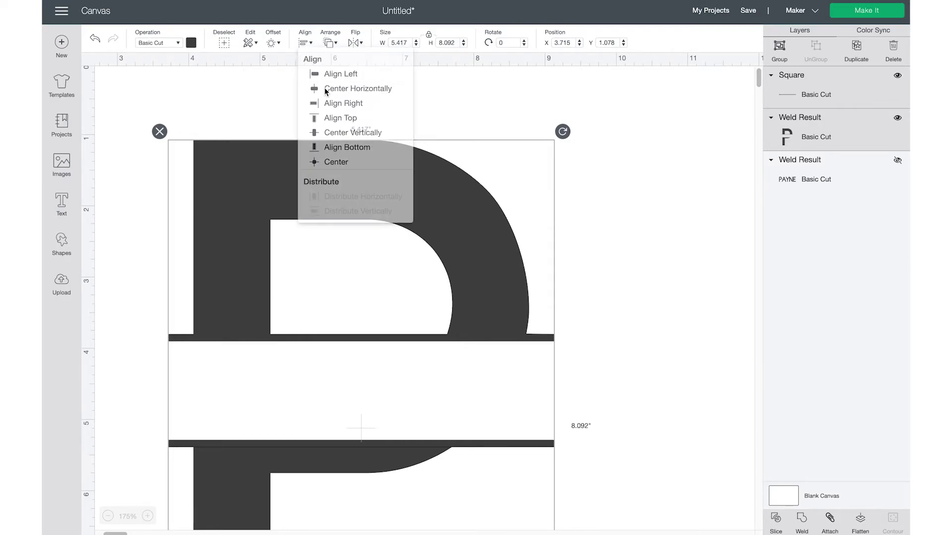
left_click(802, 518)
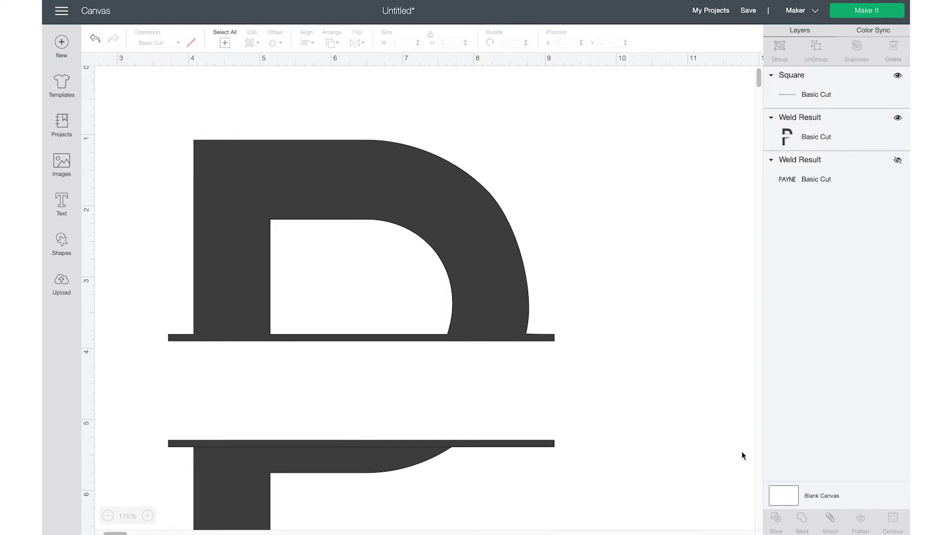
Unhide the surname layer and move the split P to about X 4.3, Y 1.7 so the name sits in its gap
left_click(108, 516)
left_click(108, 516)
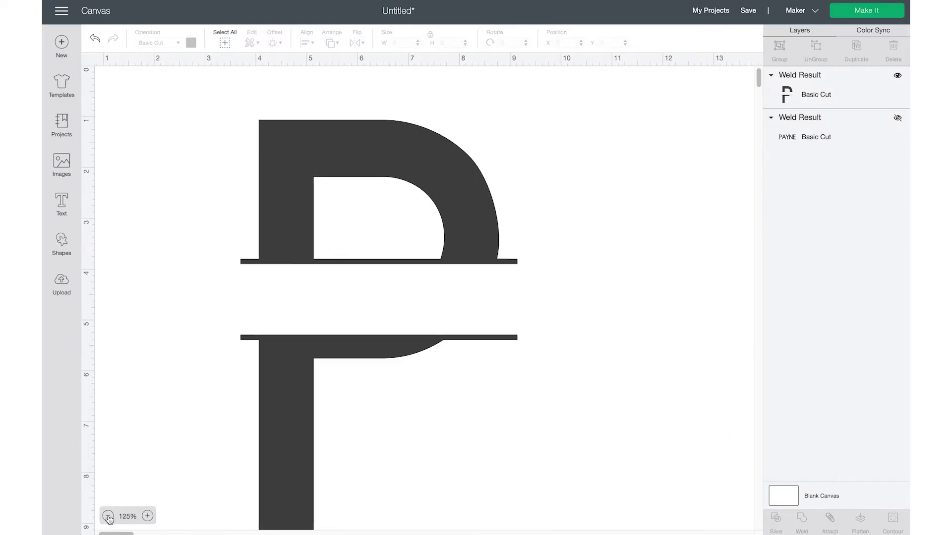
left_click(107, 516)
left_click(147, 516)
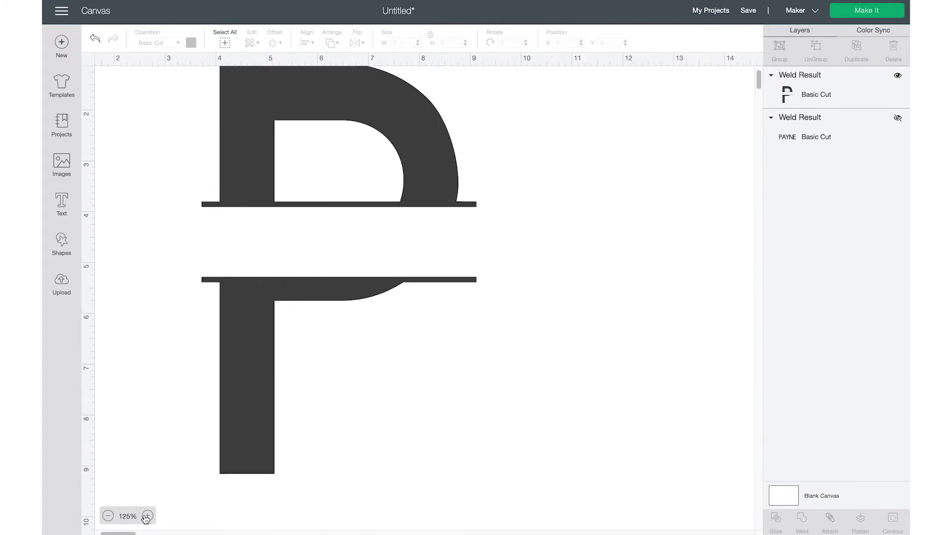
left_click(897, 118)
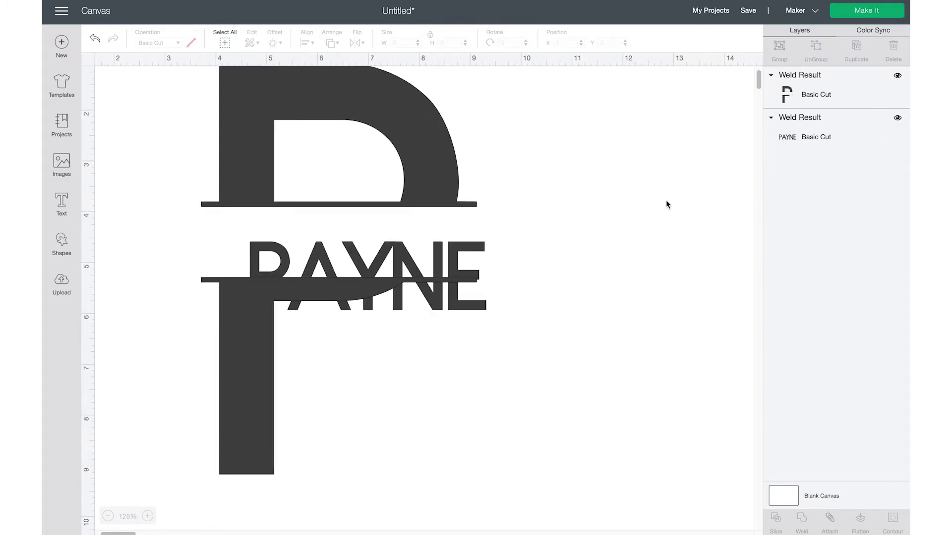
left_click_drag(459, 312, 493, 338)
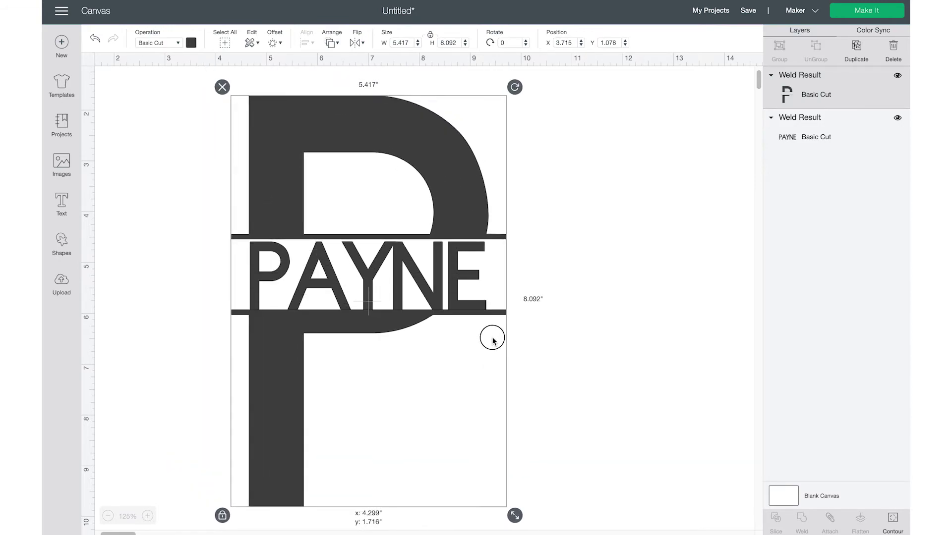
left_click(492, 379)
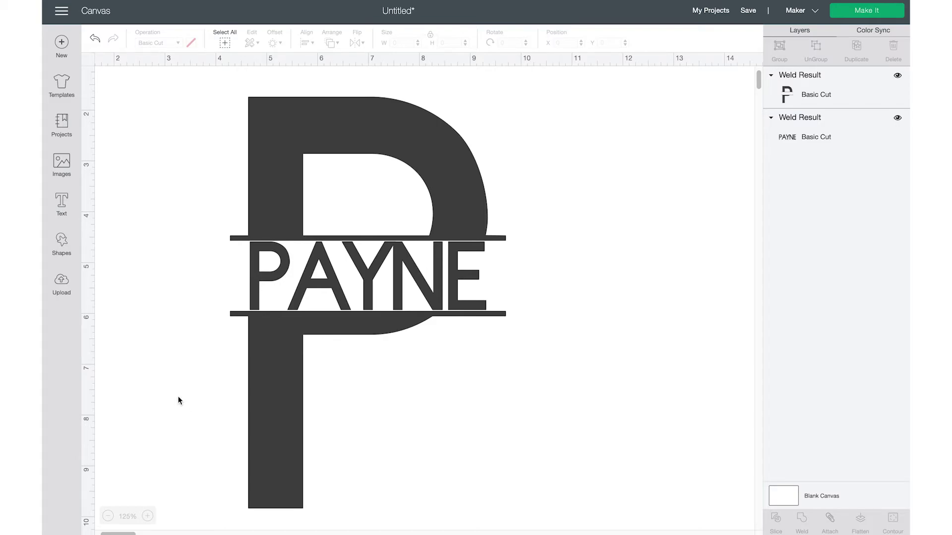
Search the image library for VINE
left_click(60, 164)
left_click(482, 85)
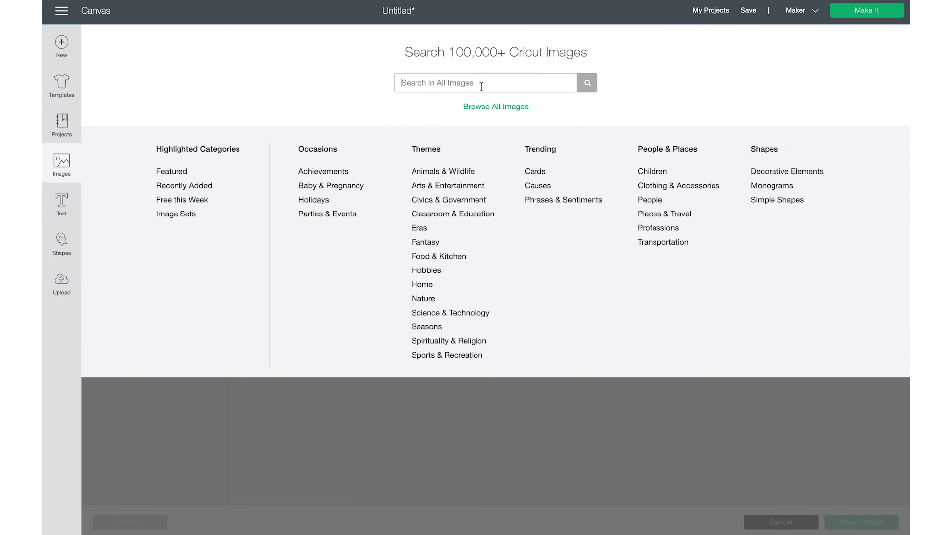
type("VINE")
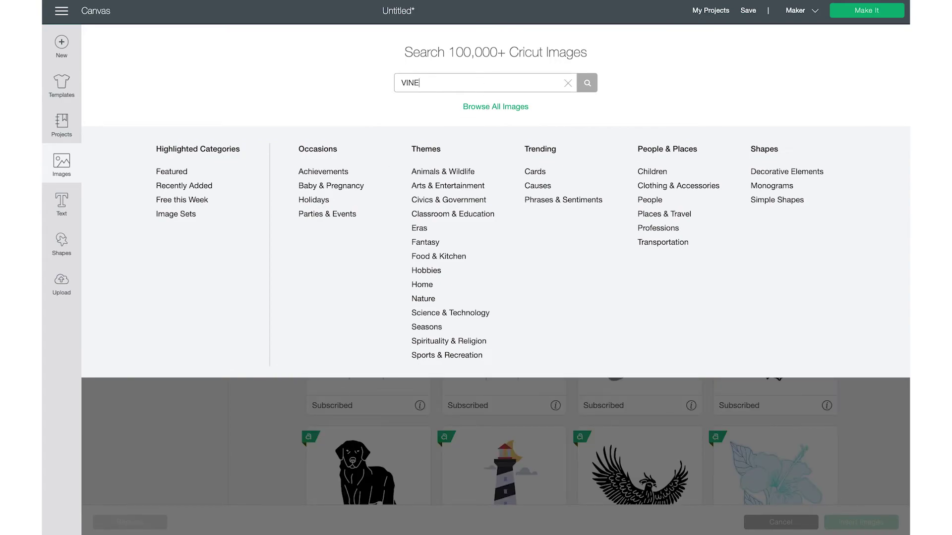
key("Return")
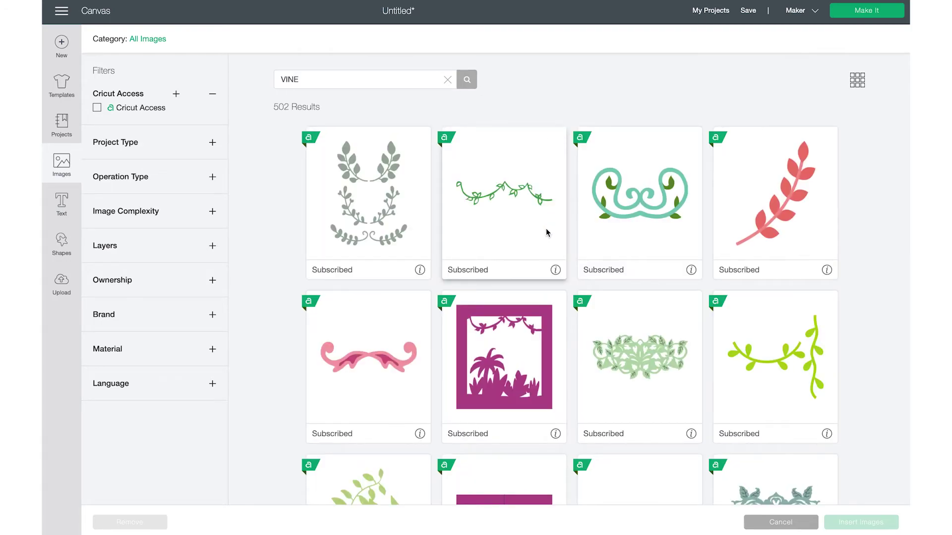
Browse the vine results and open the image set that contains the black Vine Borders design
scroll(545, 228, "down", 10)
scroll(545, 228, "down", 8)
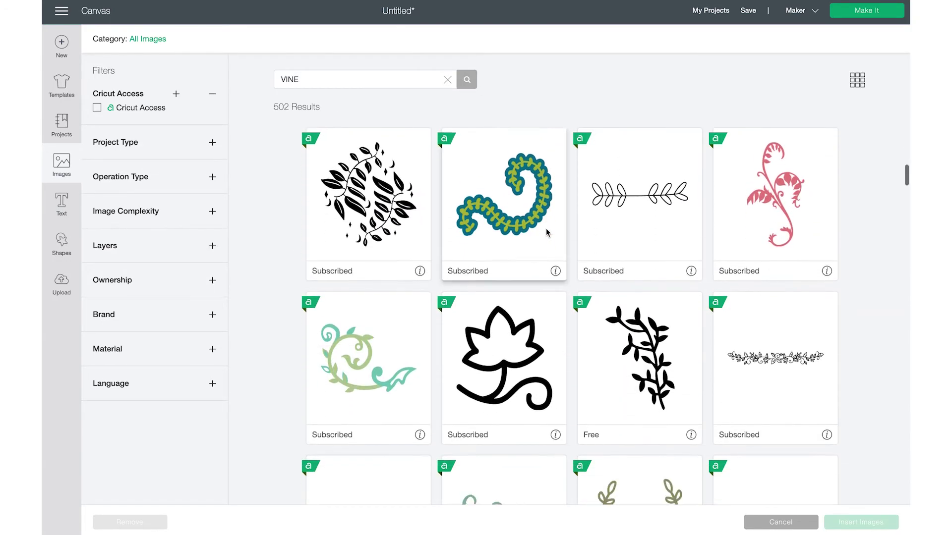
scroll(546, 231, "down", 6)
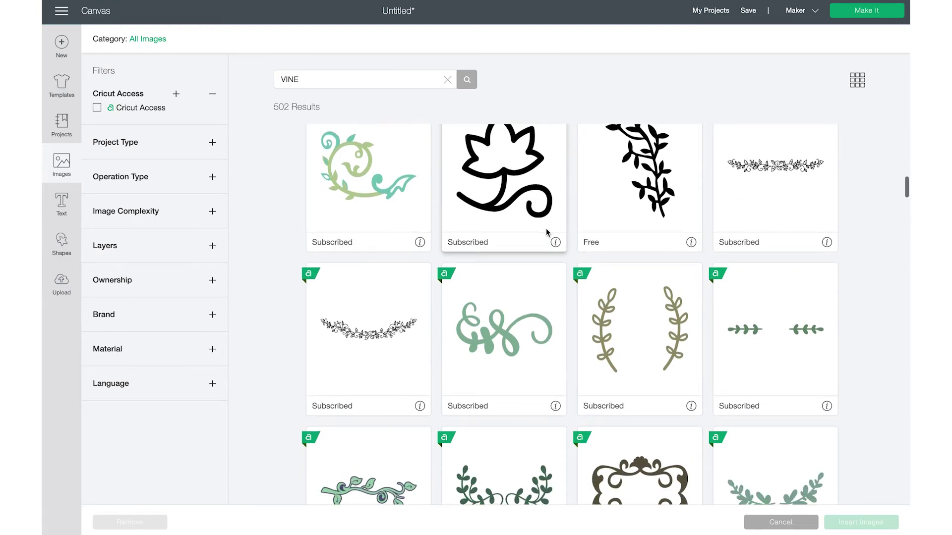
scroll(547, 231, "down", 6)
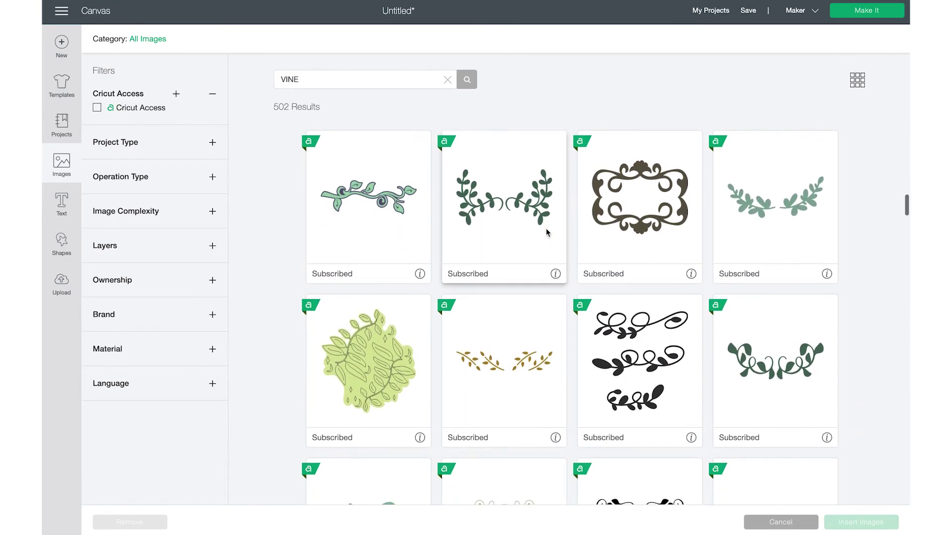
scroll(547, 232, "down", 3)
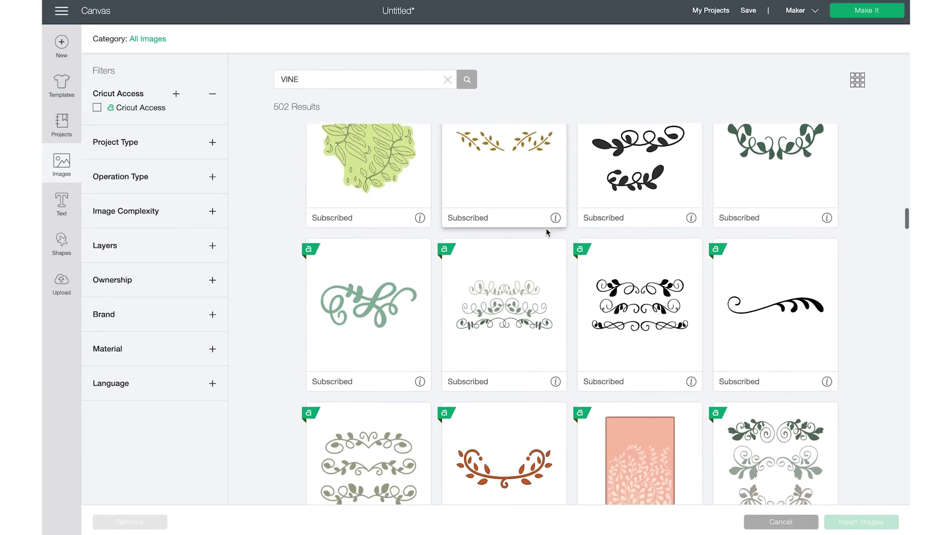
scroll(546, 228, "down", 2)
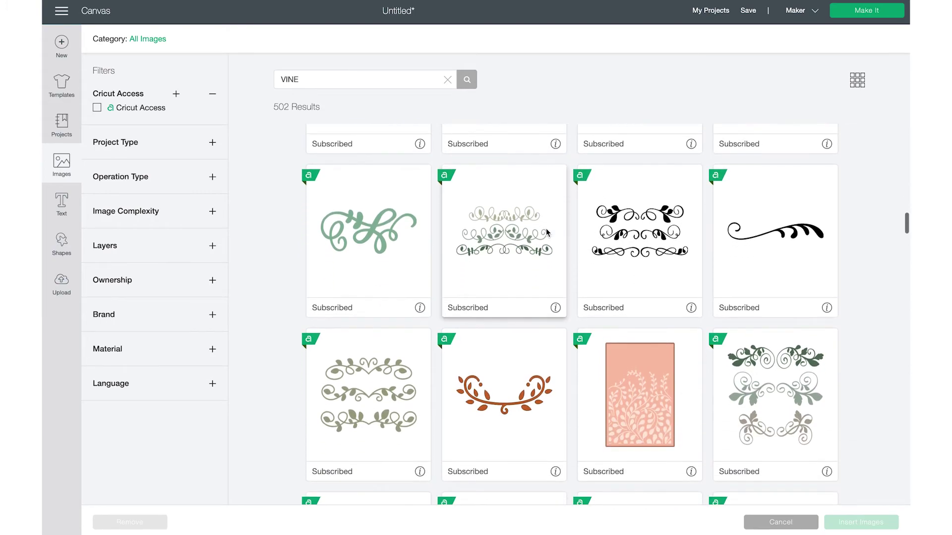
left_click(691, 296)
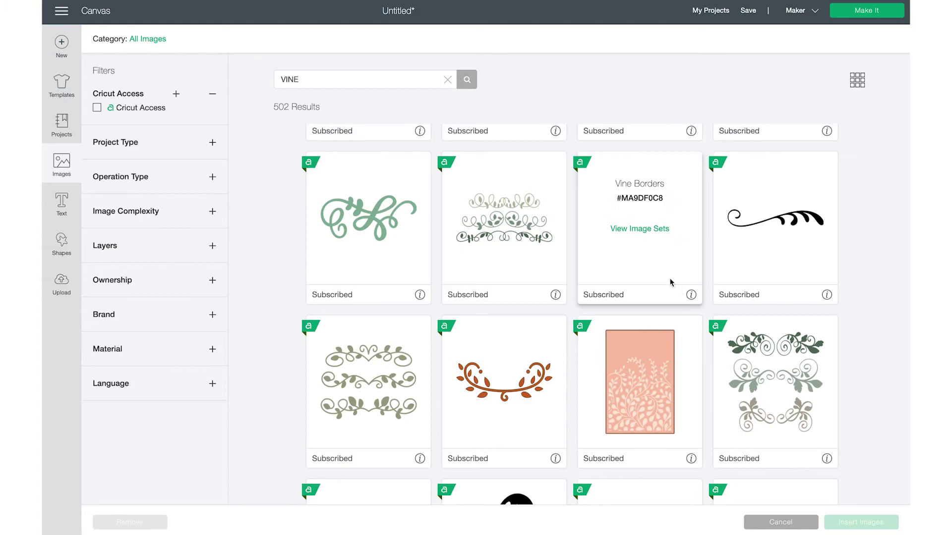
left_click(651, 229)
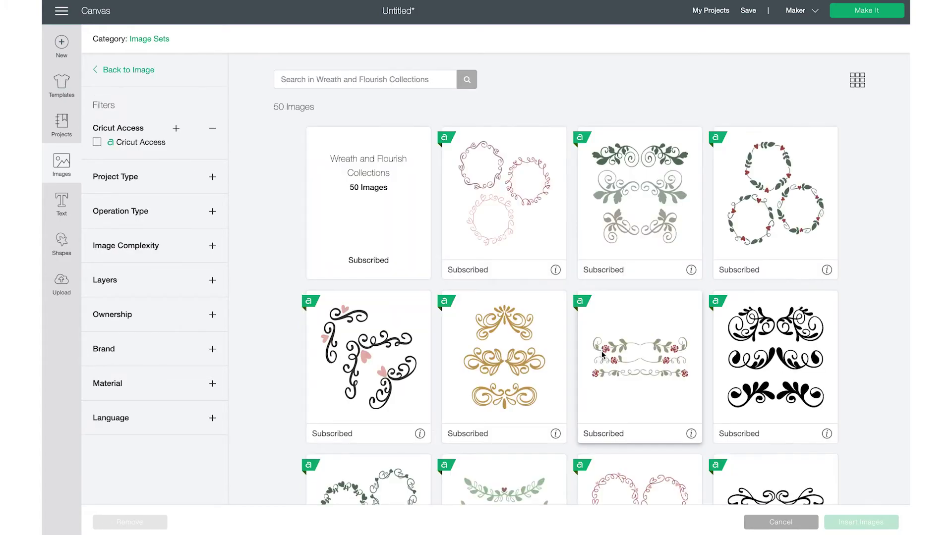
Select the green Vine Borders image and the black Filigree Borders image in the set
scroll(602, 354, "down", 1)
left_click(628, 231)
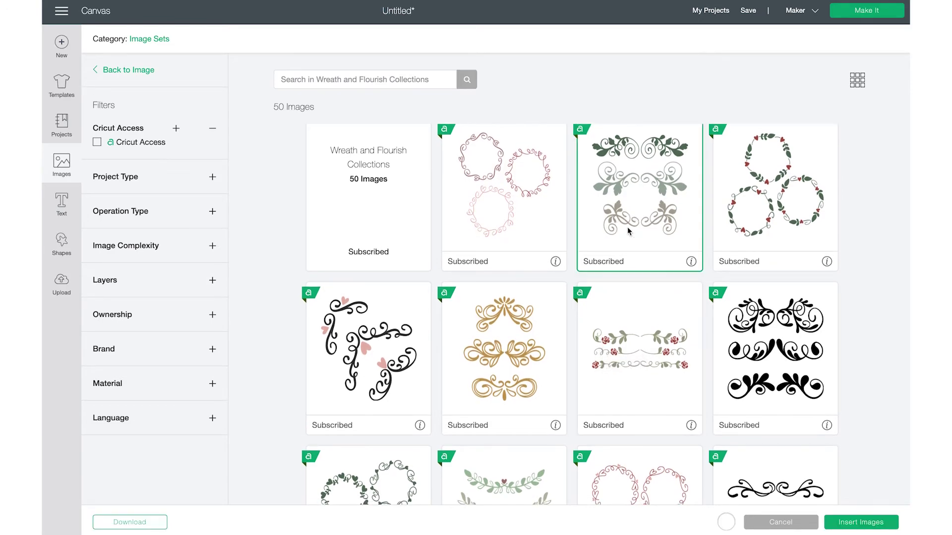
scroll(611, 345, "down", 1)
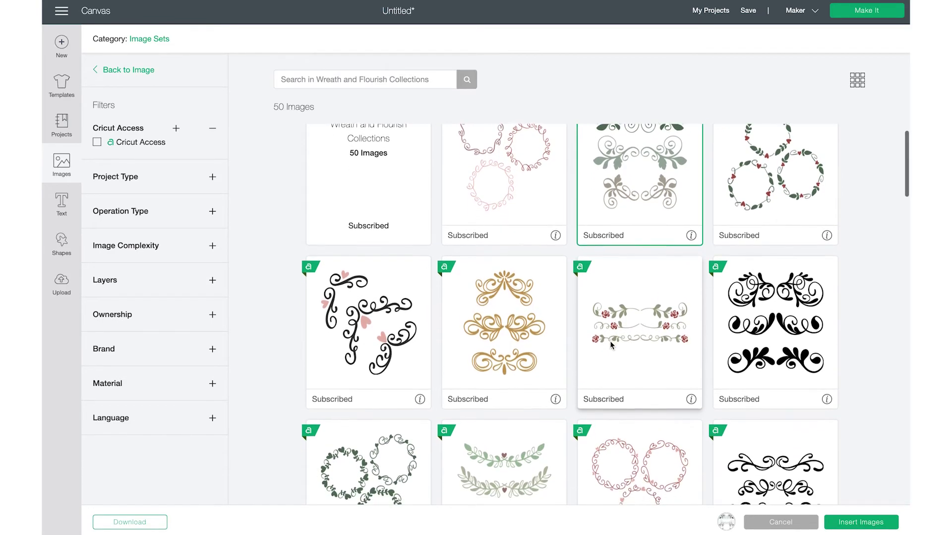
left_click(760, 278)
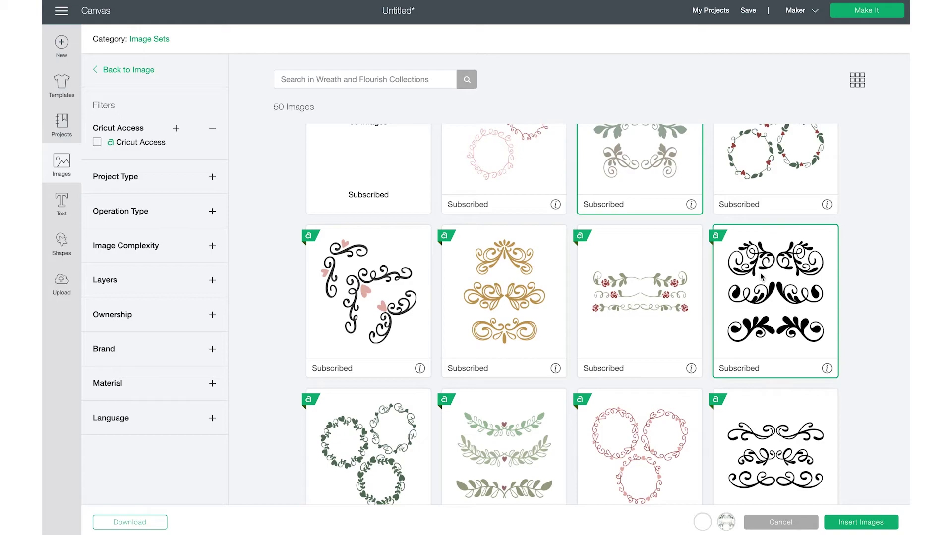
Add the black Leaves and Holly Berry Borders images to the selection and insert all four onto the canvas
scroll(617, 364, "down", 1)
scroll(617, 363, "down", 3)
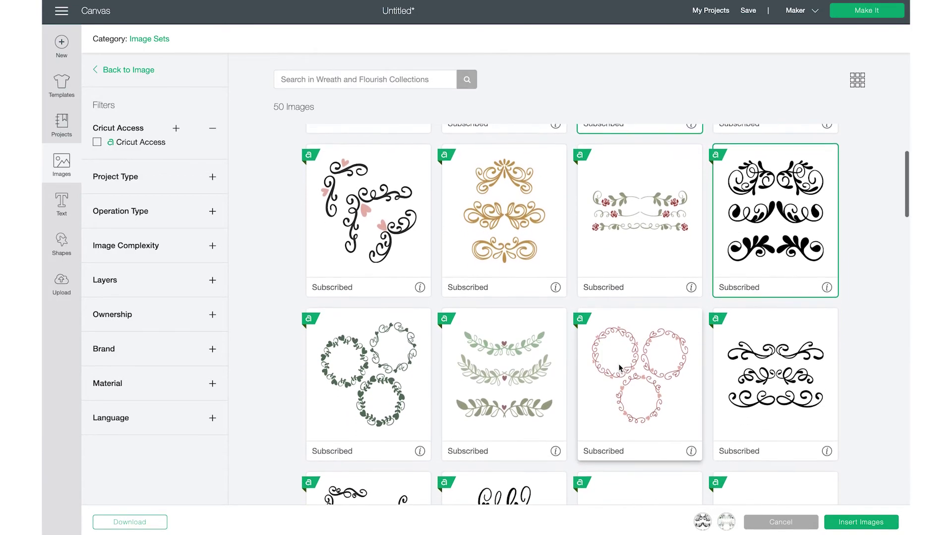
scroll(618, 367, "down", 1)
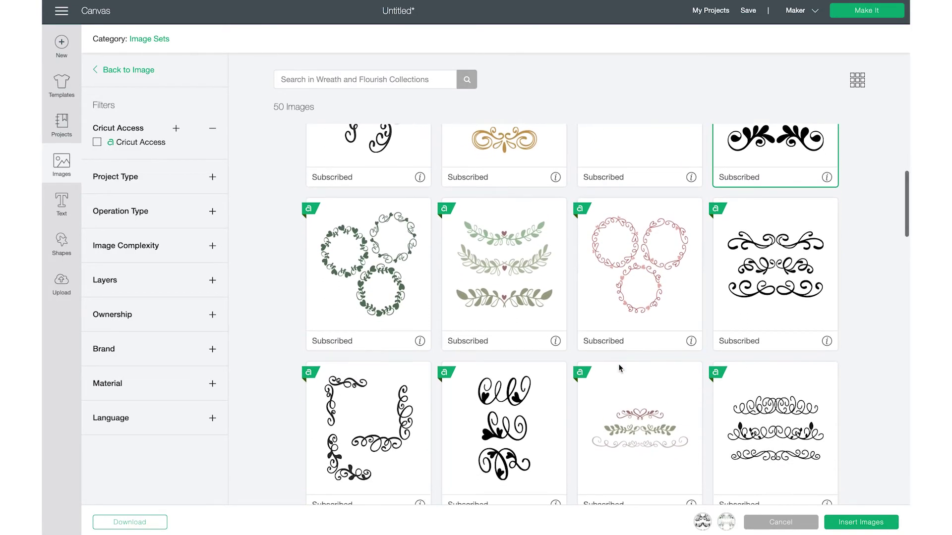
scroll(618, 368, "down", 3)
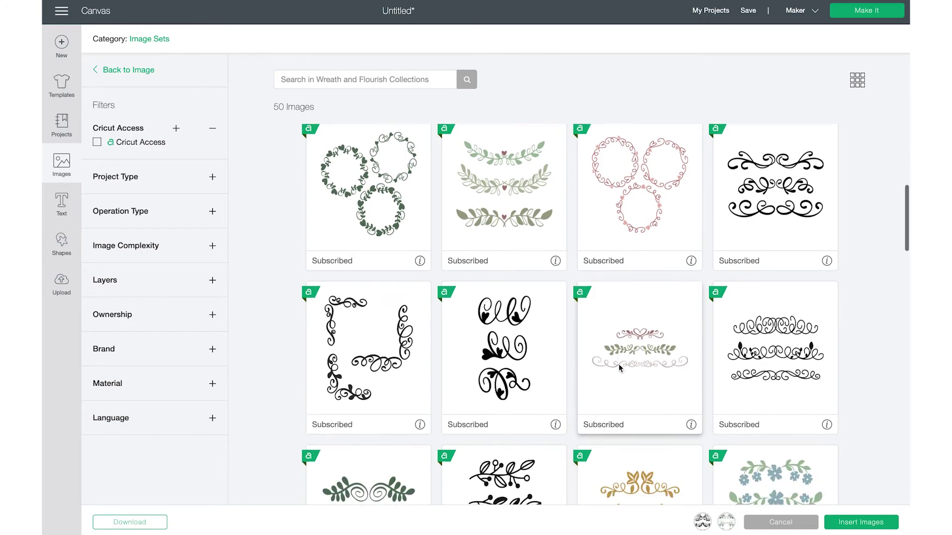
scroll(617, 364, "down", 1)
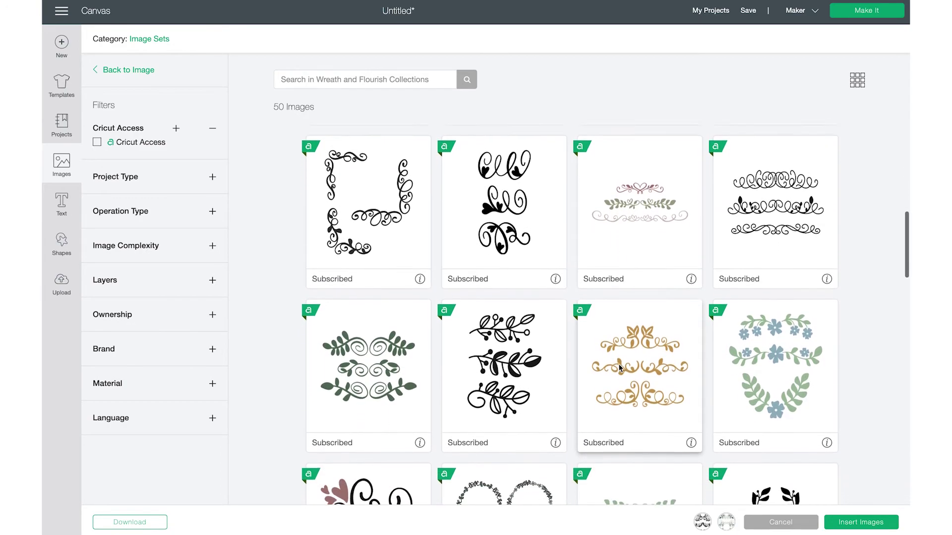
left_click(505, 357)
scroll(639, 392, "down", 2)
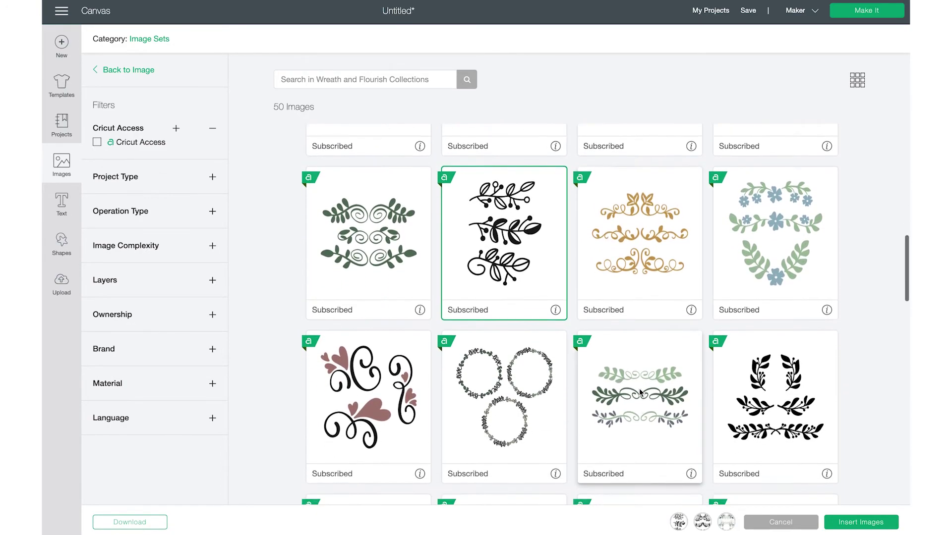
left_click(795, 418)
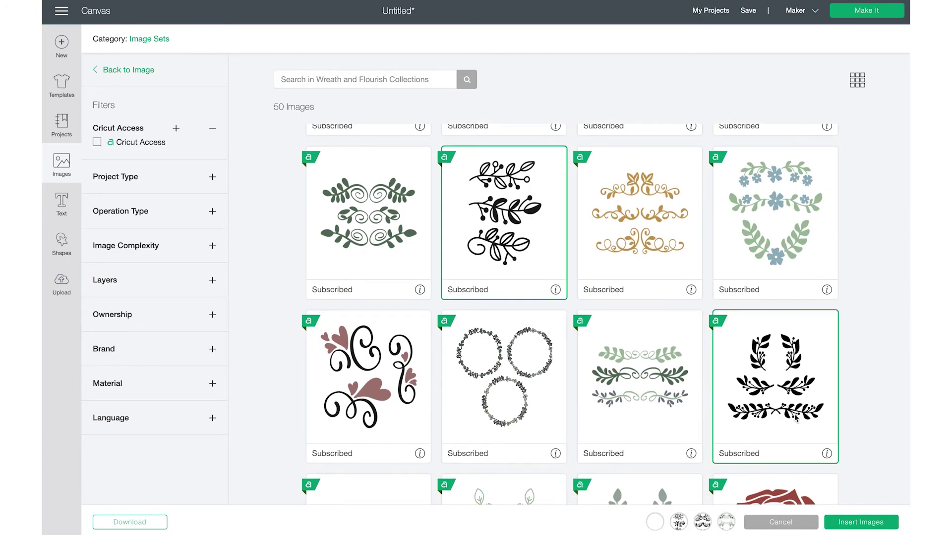
left_click(854, 528)
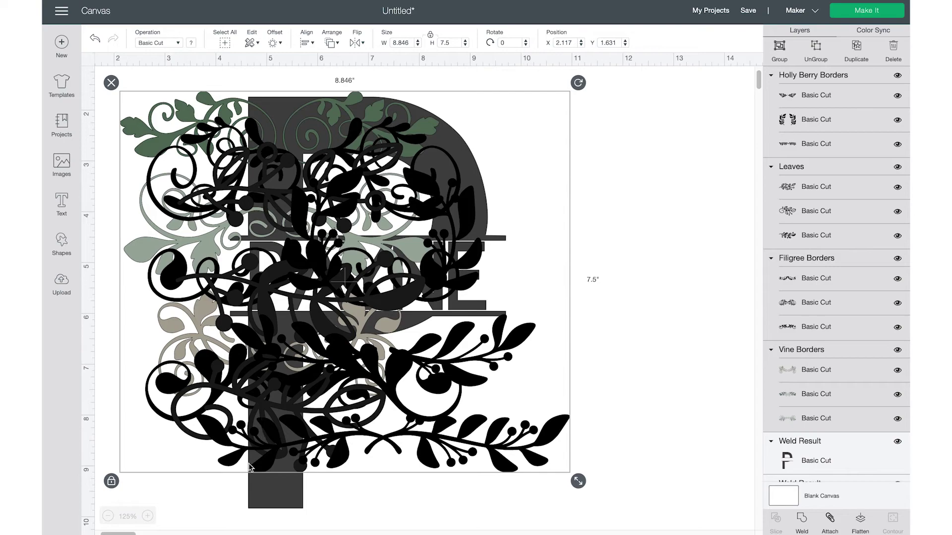
Scale the four inserted images down together and move the Holly Berry Borders and Leaves sets to the blank area beside the P
left_click_drag(581, 489, 330, 270)
left_click(186, 367)
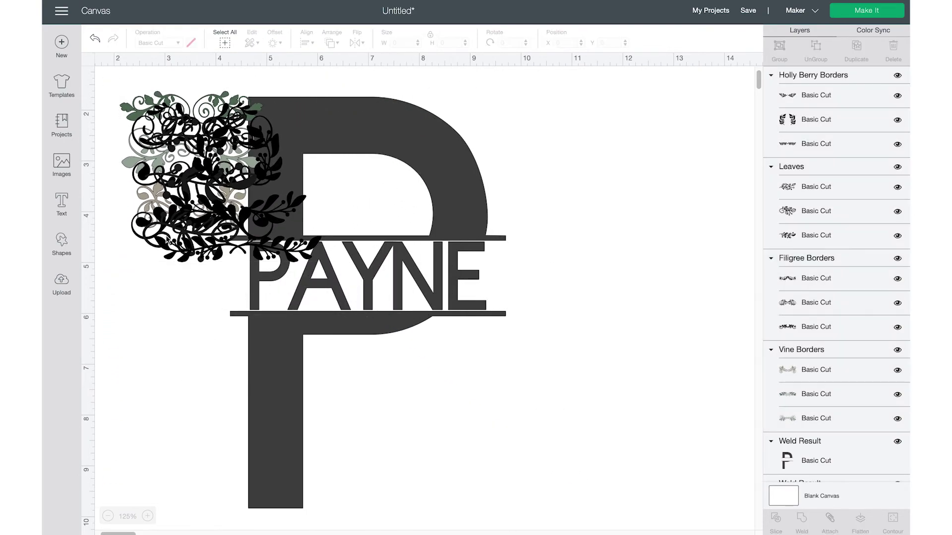
left_click_drag(168, 238, 546, 217)
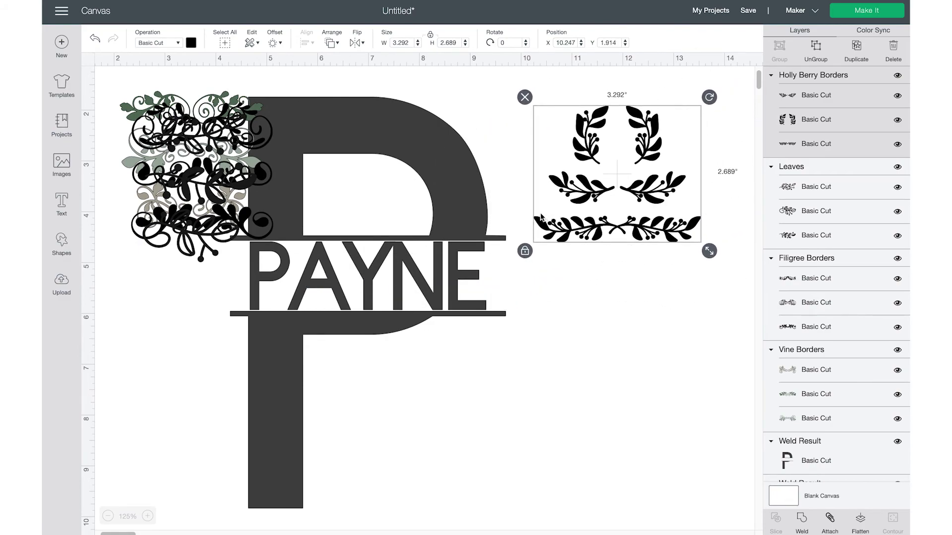
left_click_drag(237, 202, 682, 366)
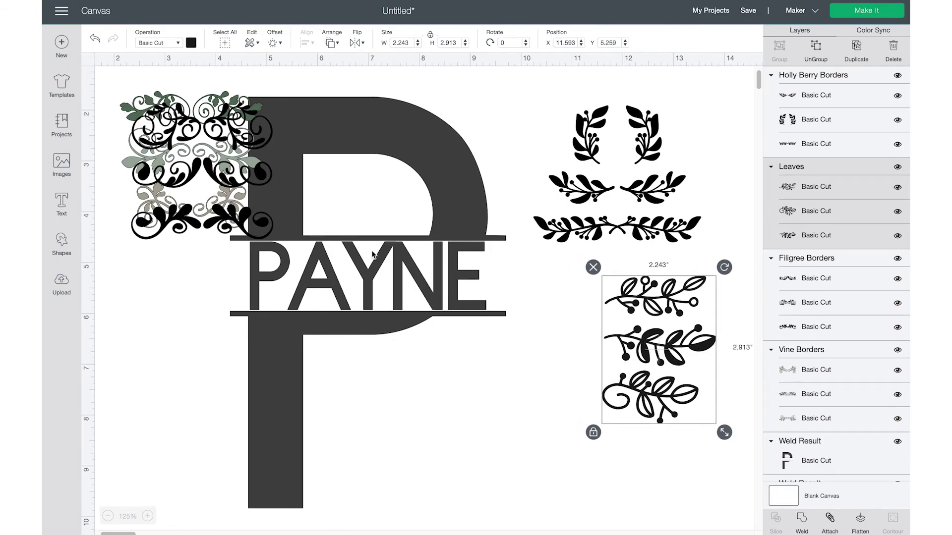
left_click_drag(697, 363, 678, 375)
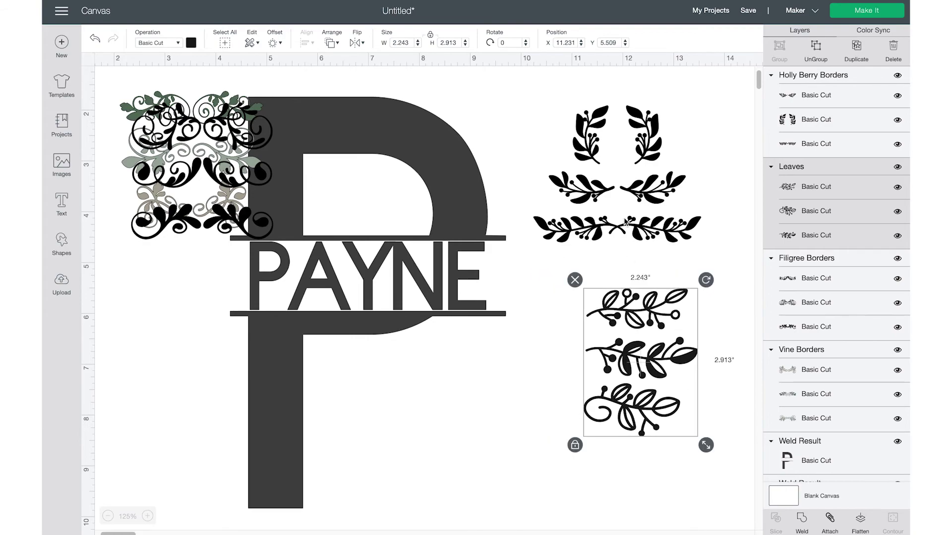
Hide the Holly Berry Borders, Filigree Borders and Vine Borders sets, keeping the Leaves set visible
left_click(626, 220)
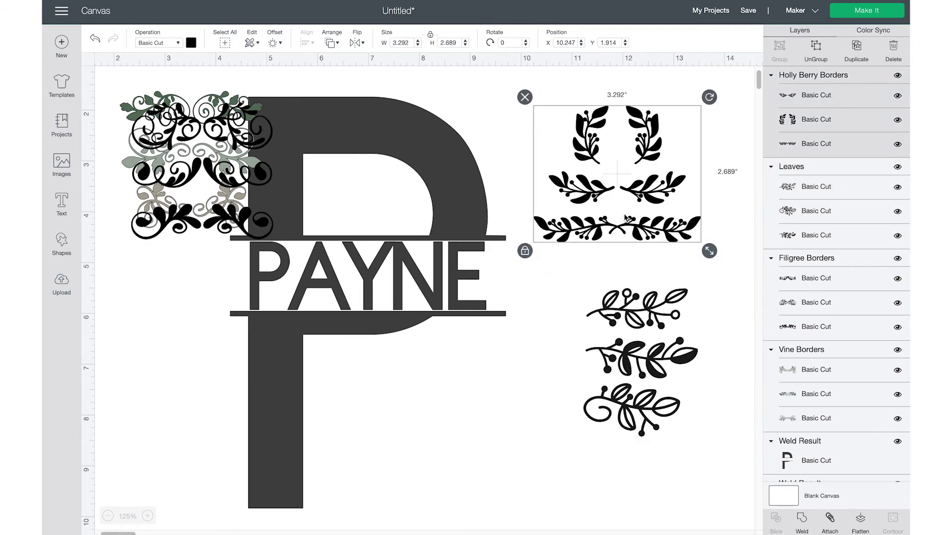
left_click(898, 76)
left_click(897, 169)
left_click(898, 169)
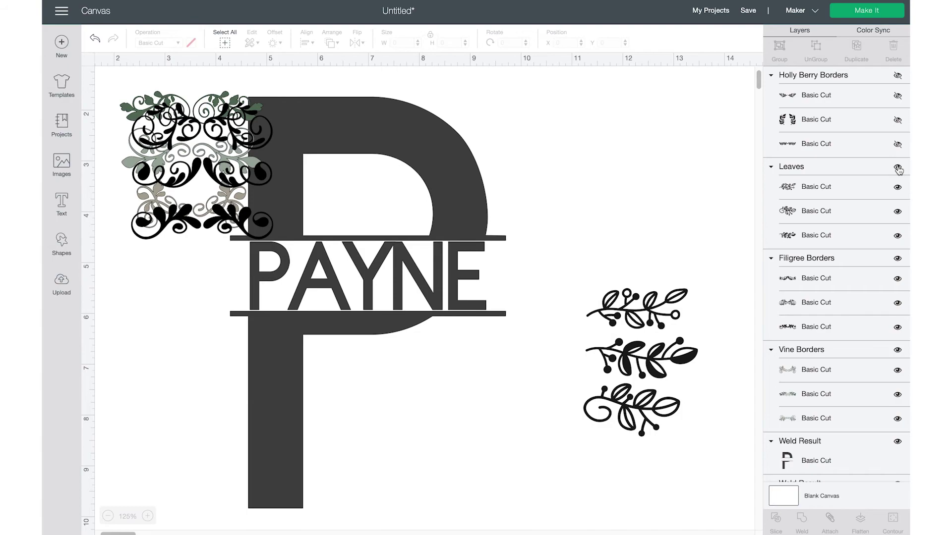
left_click(895, 259)
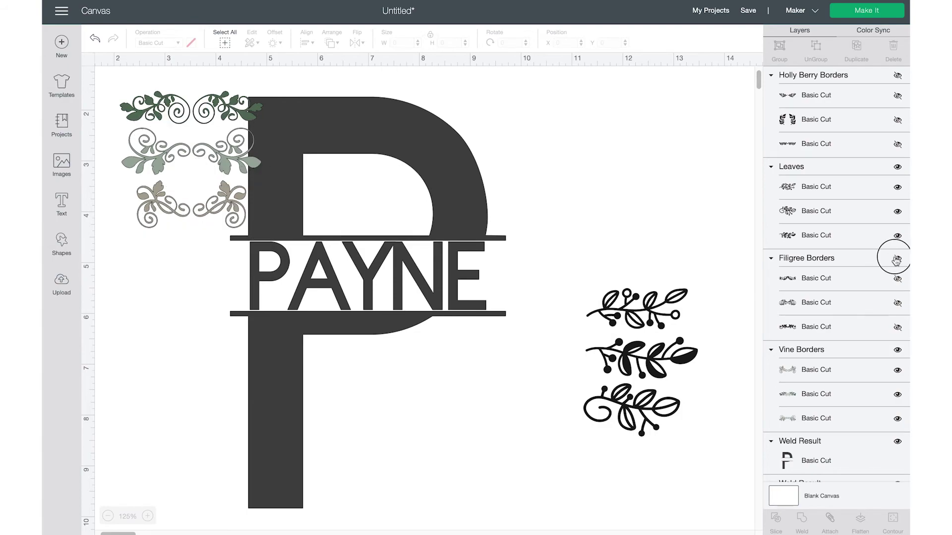
left_click(898, 352)
Move the Leaves set up beside the P's bowl and ungroup it into separate branches
left_click_drag(657, 314, 633, 173)
left_click(814, 57)
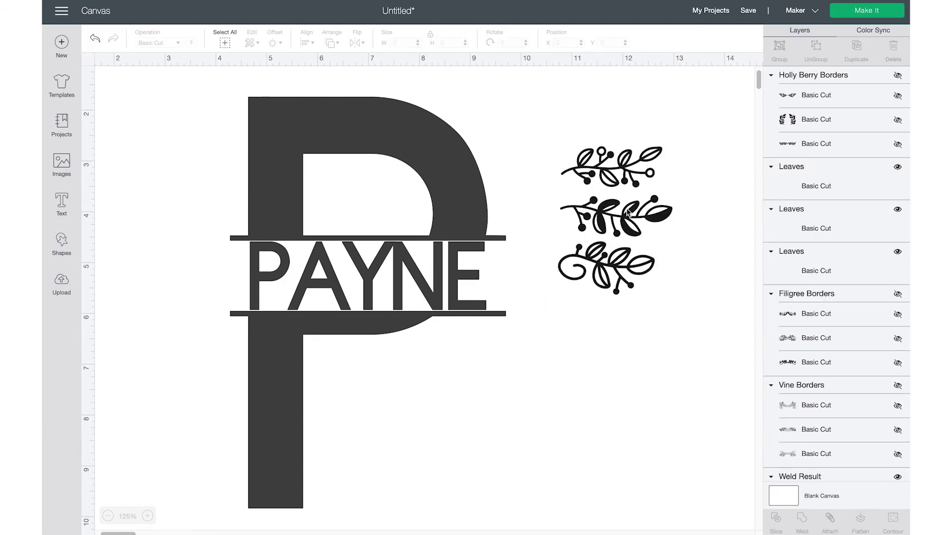
left_click(644, 171)
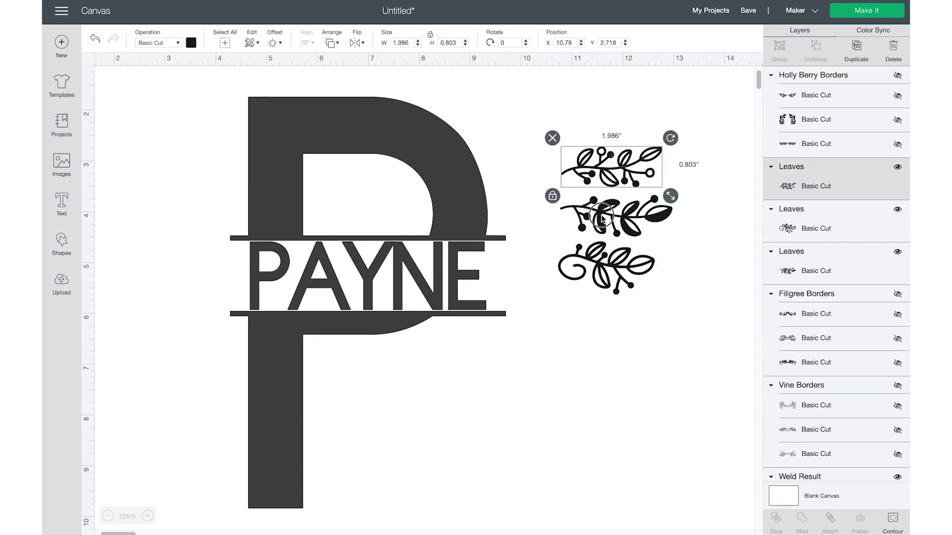
left_click_drag(620, 243, 604, 218)
Place the outlined-leaf branch just under the lower bar, rotated about 16° and enlarged to about 2.67 in wide
left_click_drag(624, 180, 382, 376)
left_click_drag(427, 341, 363, 350)
left_click_drag(385, 395, 413, 392)
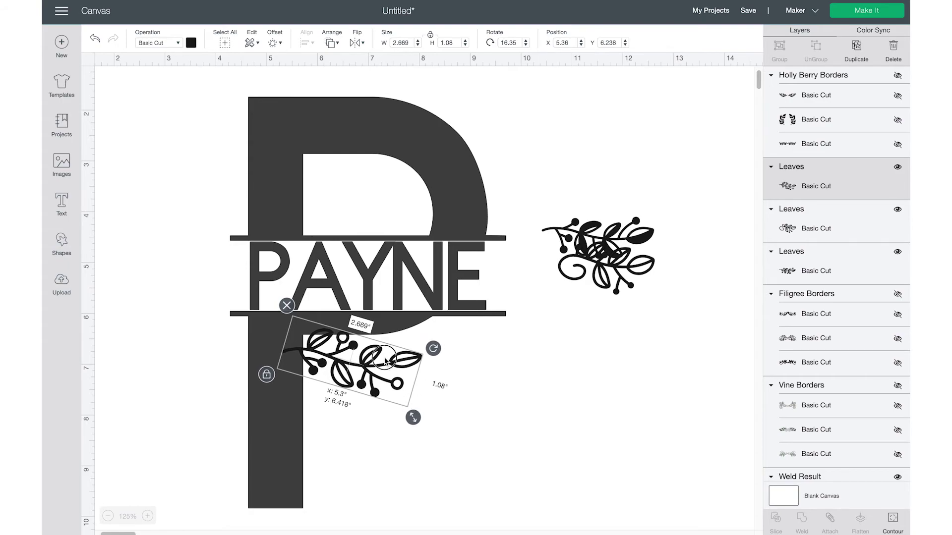
left_click_drag(383, 359, 384, 346)
Rotate the curled branch upright and place it at the outer left edge of the P's stem, above the upper bar
left_click_drag(601, 279, 587, 319)
left_click_drag(647, 279, 529, 282)
left_click_drag(600, 329, 244, 217)
Place the solid-leaf branch on the P's stem above the upper bar, rotated to about 291° and about 3.02 in long
left_click(585, 238)
left_click_drag(668, 211, 576, 166)
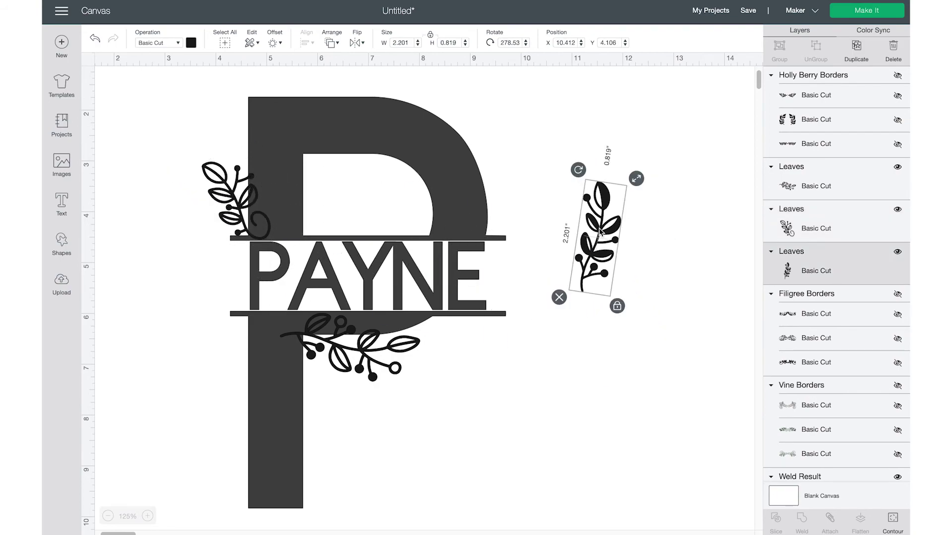
left_click_drag(587, 236, 279, 169)
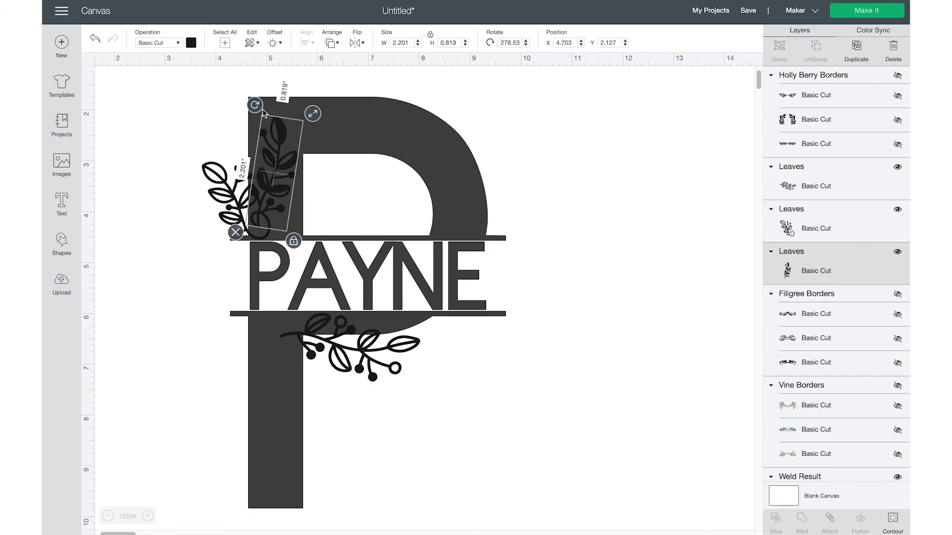
left_click_drag(255, 102, 270, 101)
left_click_drag(279, 167, 297, 184)
left_click_drag(343, 143, 365, 136)
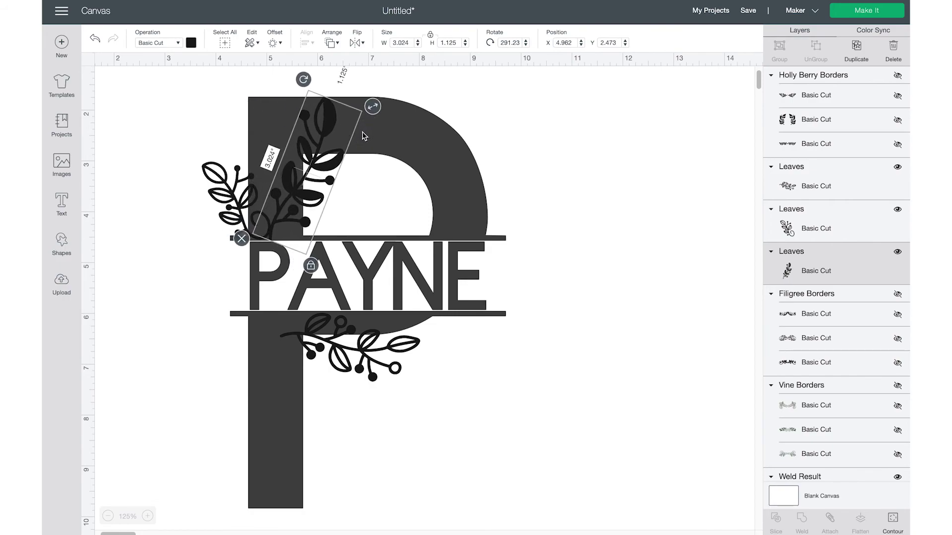
left_click(439, 373)
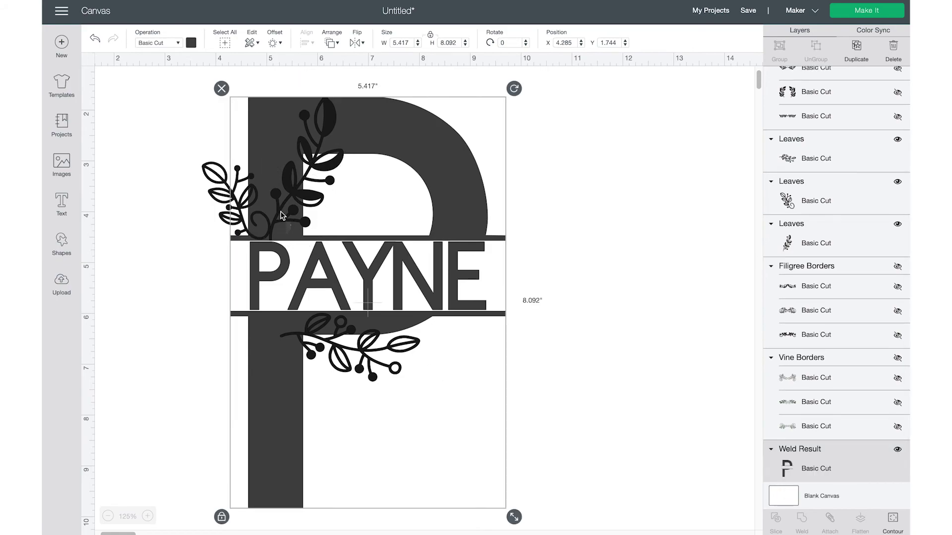
left_click(615, 256)
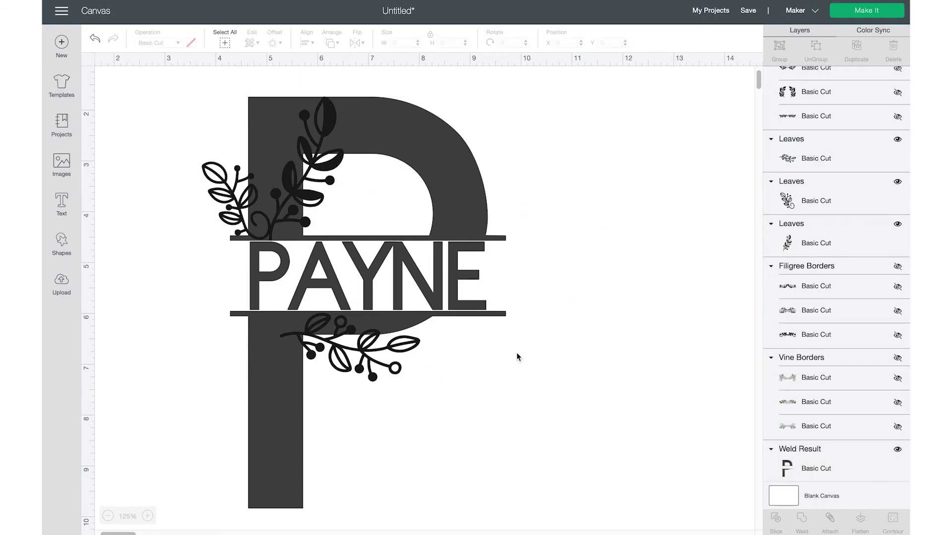
Duplicate the three placed leaf branches together
left_click(400, 372)
left_click(288, 225, "shift")
left_click(240, 209, "shift")
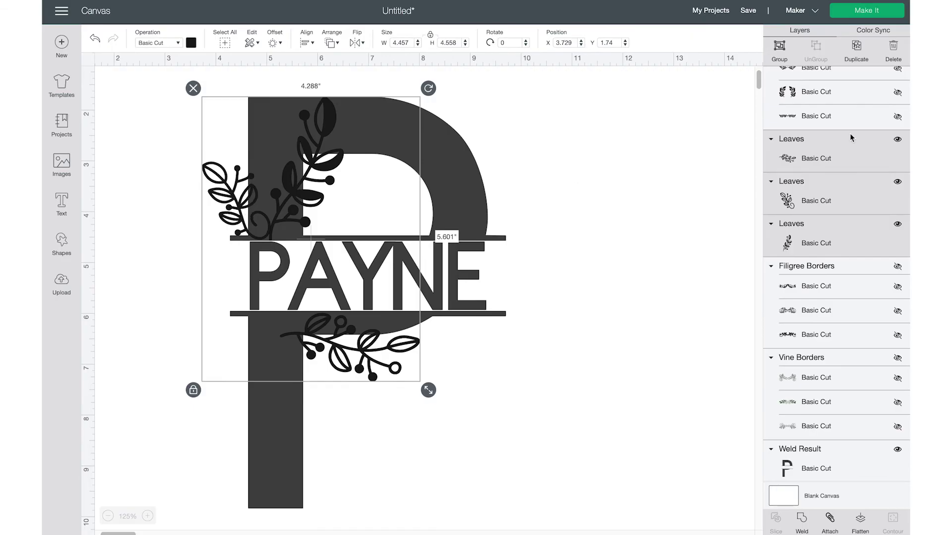
left_click(856, 59)
left_click(583, 338)
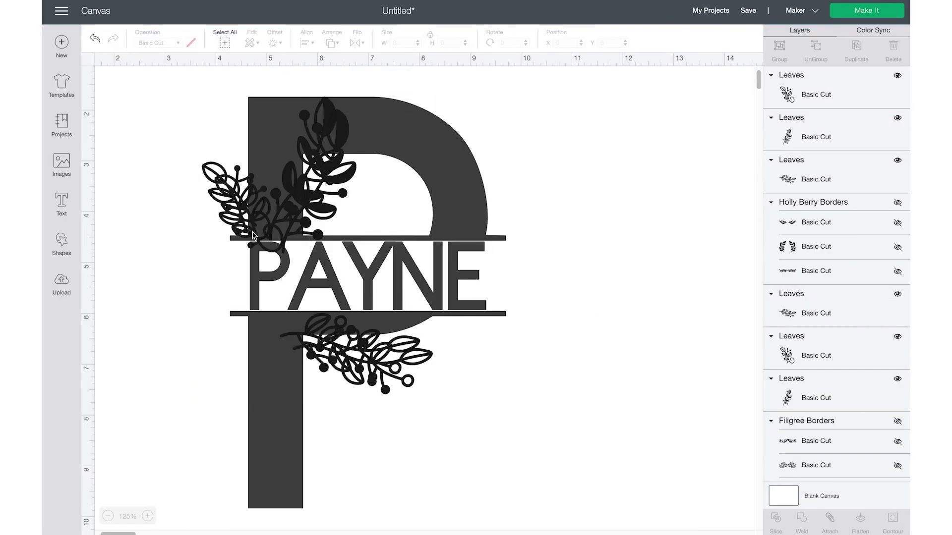
Flip the curled branch copy horizontally and try it inside the P's bowl above the upper bar
left_click_drag(253, 235, 350, 198)
left_click(360, 43)
left_click(393, 57)
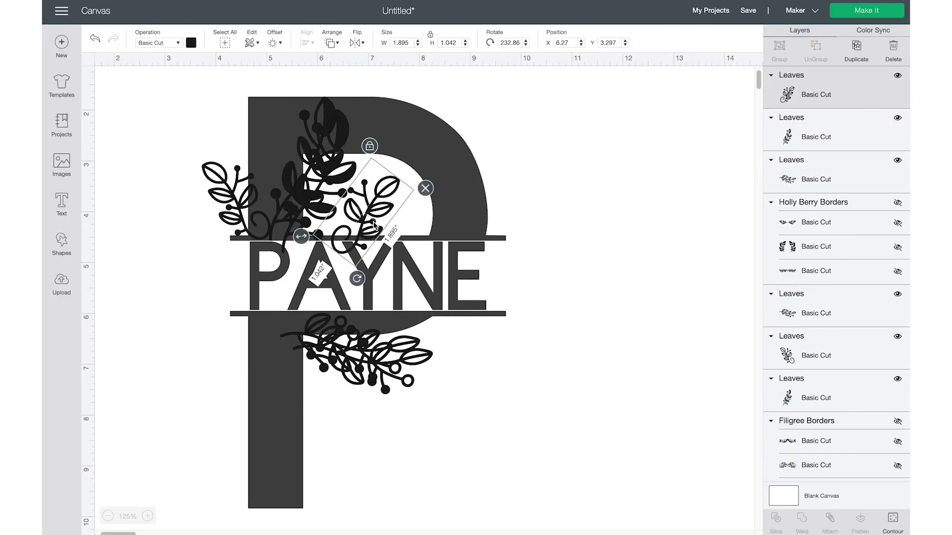
left_click_drag(408, 210, 373, 201)
left_click_drag(321, 269, 286, 256)
left_click_drag(320, 216, 357, 219)
Try the curled copy at the bowl's outer right edge, flipped again and tilted up to the right
left_click_drag(325, 259, 580, 203)
left_click(358, 43)
left_click(393, 58)
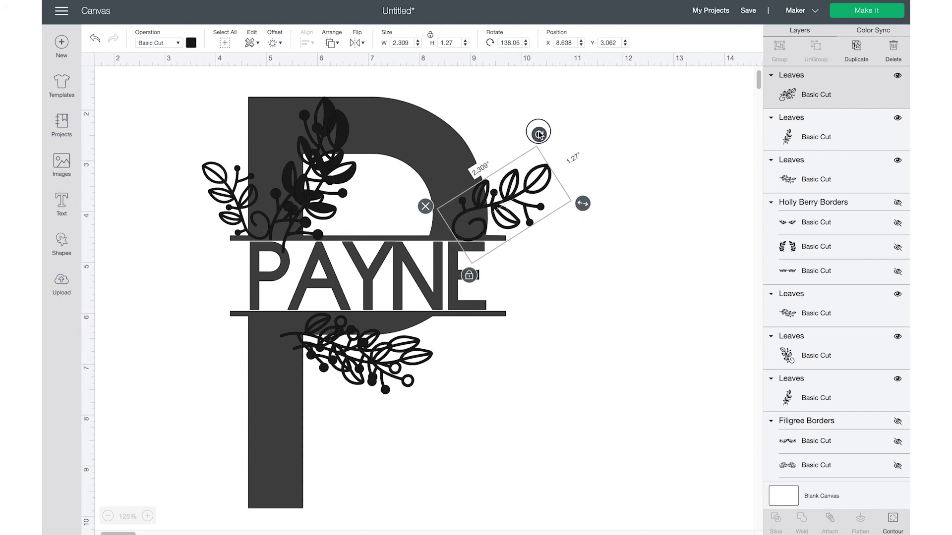
left_click_drag(539, 134, 518, 79)
Try moving the outlined-leaf branch copy further right along the lower bar, and undo the last two changes
left_click(377, 377)
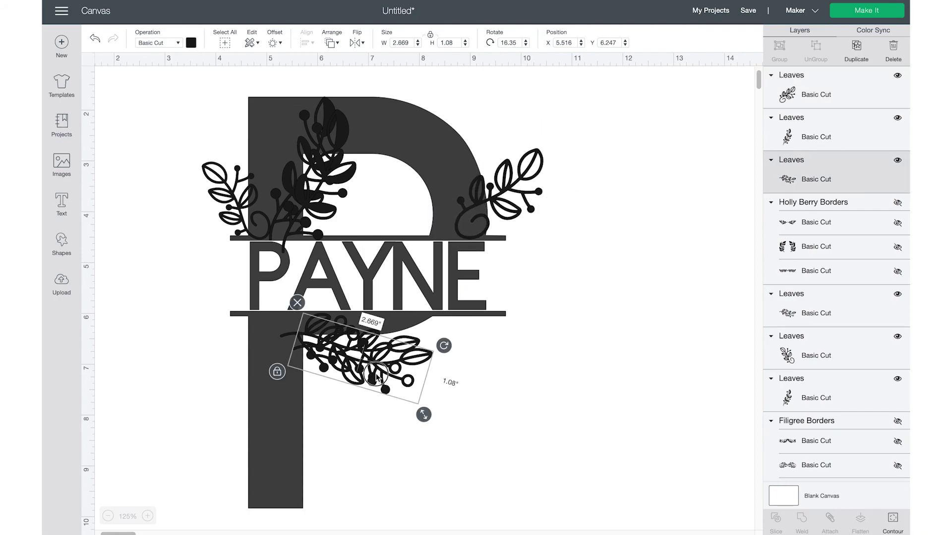
left_click_drag(377, 377, 466, 363)
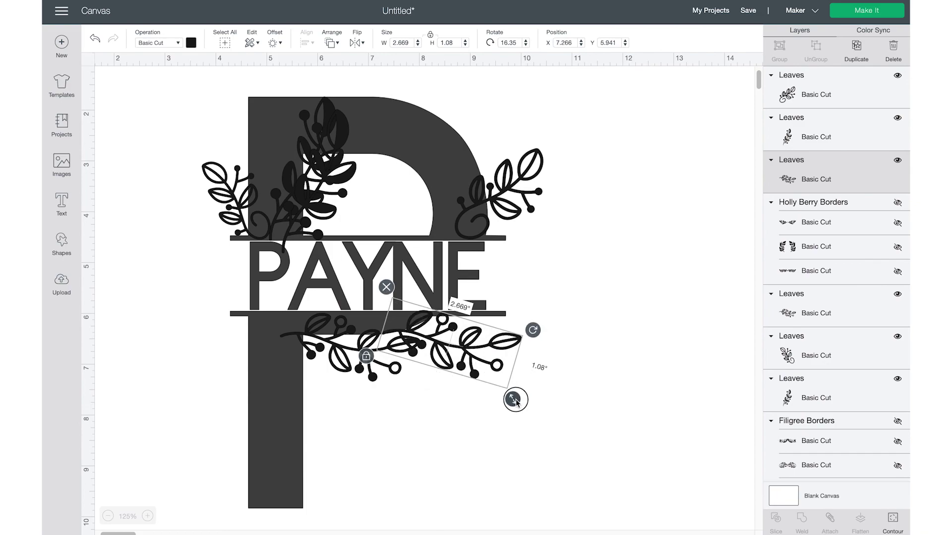
key("ctrl+z")
key("ctrl+z")
Delete the hidden Holly Berry Borders, Filigree Borders and Vine Borders sets, and hide the surname layer
key("Delete")
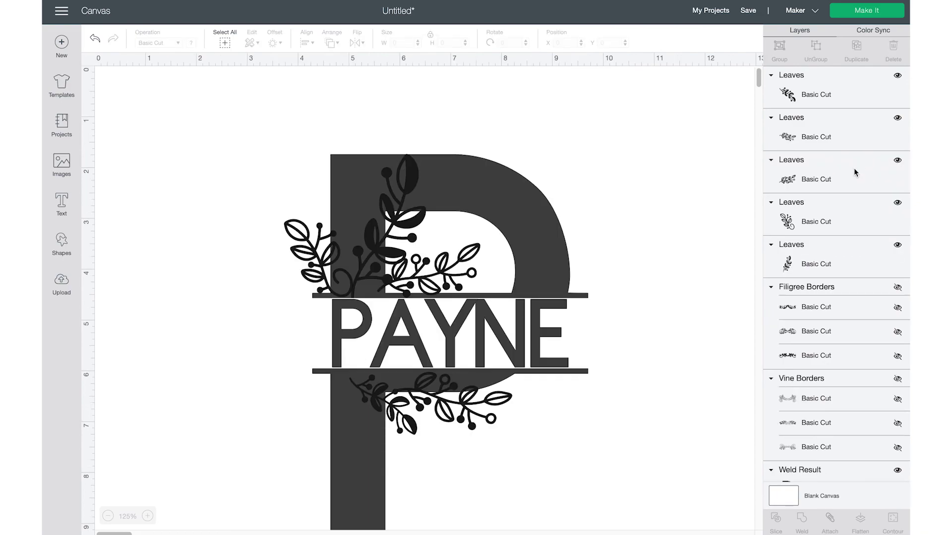
left_click(839, 281)
key("Delete")
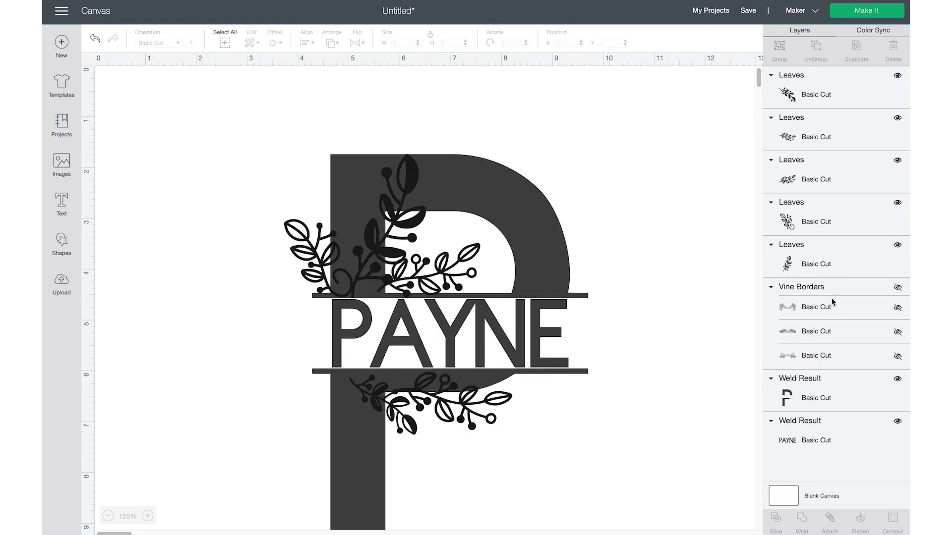
left_click(836, 294)
key("Delete")
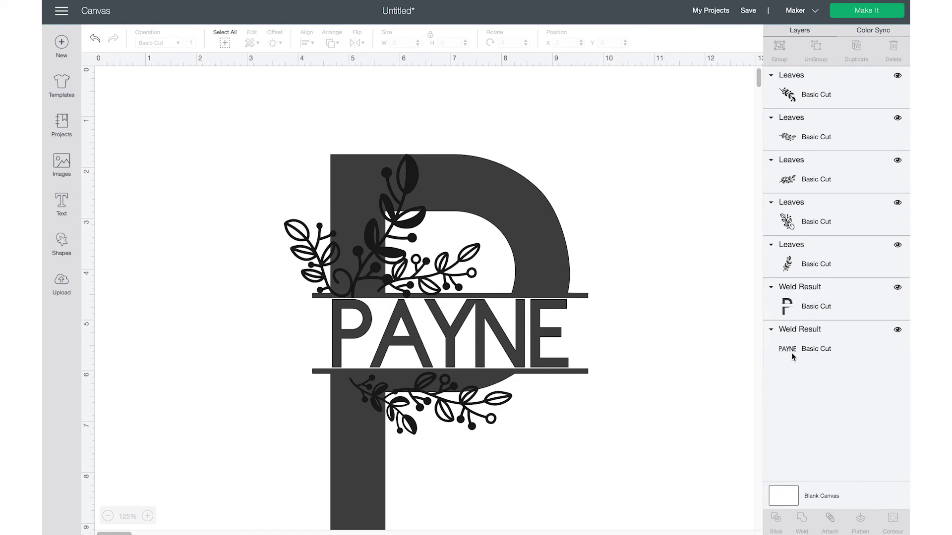
left_click(898, 332)
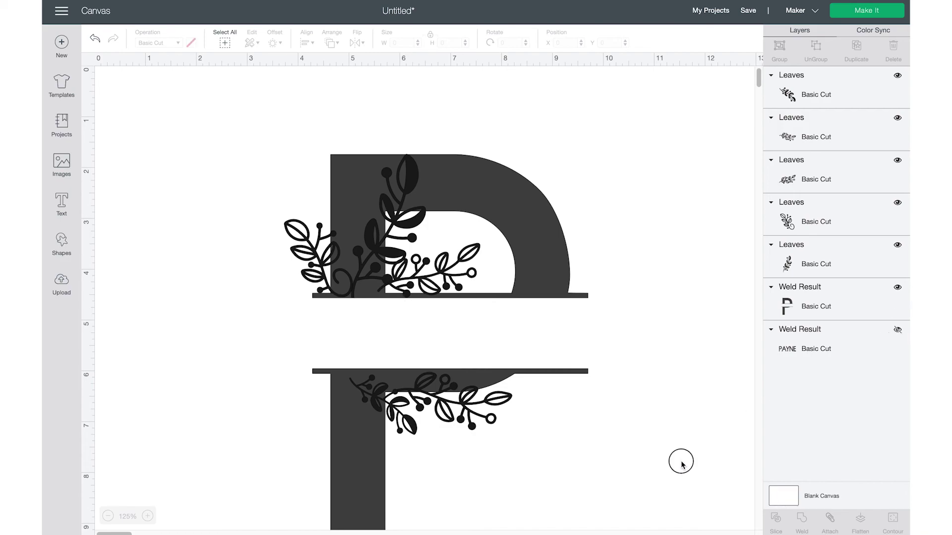
Weld all five leaf branches to the split P and move the welded letter up and left to about X 2.923, Y 0.463
left_click_drag(681, 462, 258, 149)
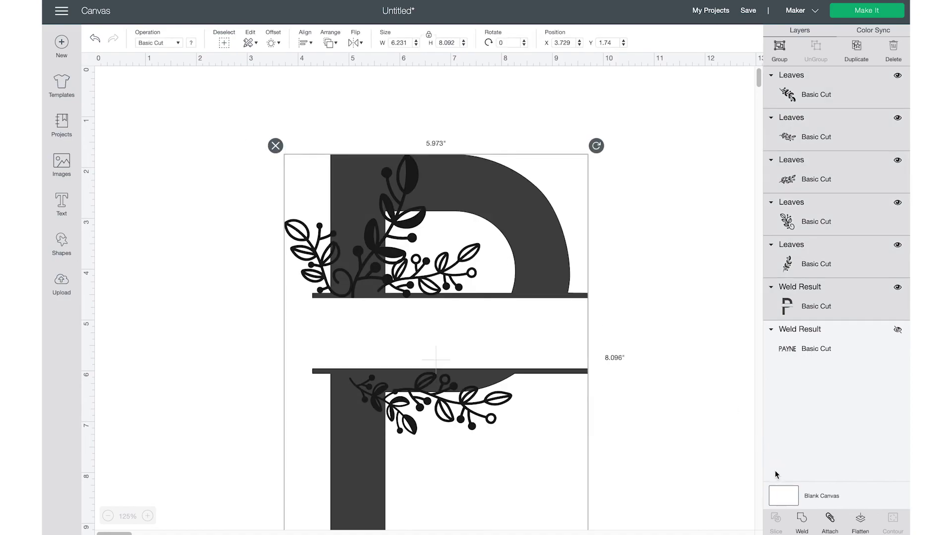
left_click(804, 521)
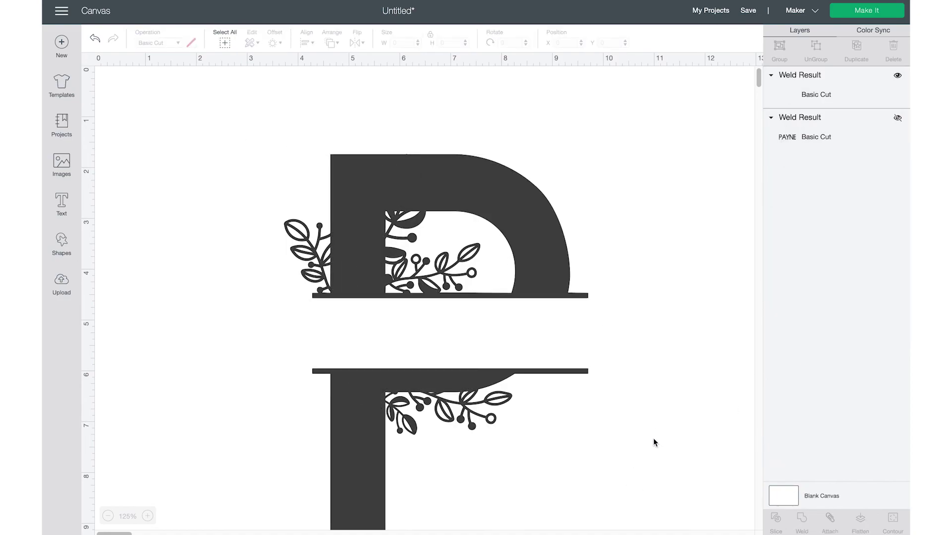
left_click_drag(492, 363, 452, 298)
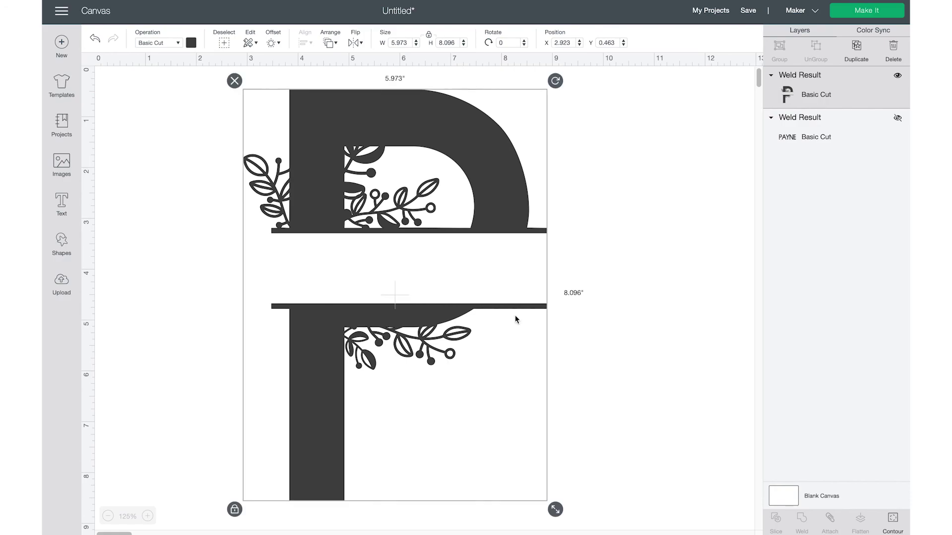
Show the hidden surname layer again and place the surname in the gap between the P's two bars
left_click(899, 119)
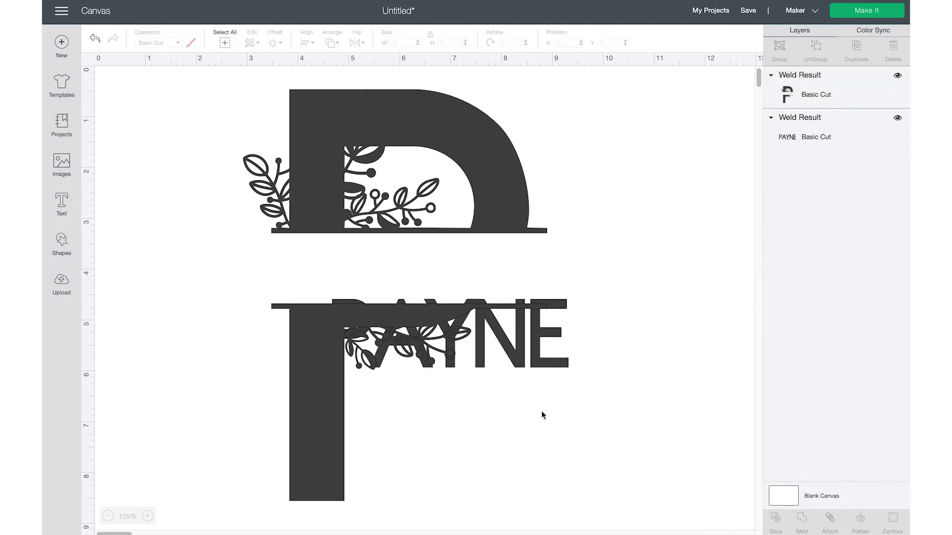
left_click_drag(560, 365, 520, 297)
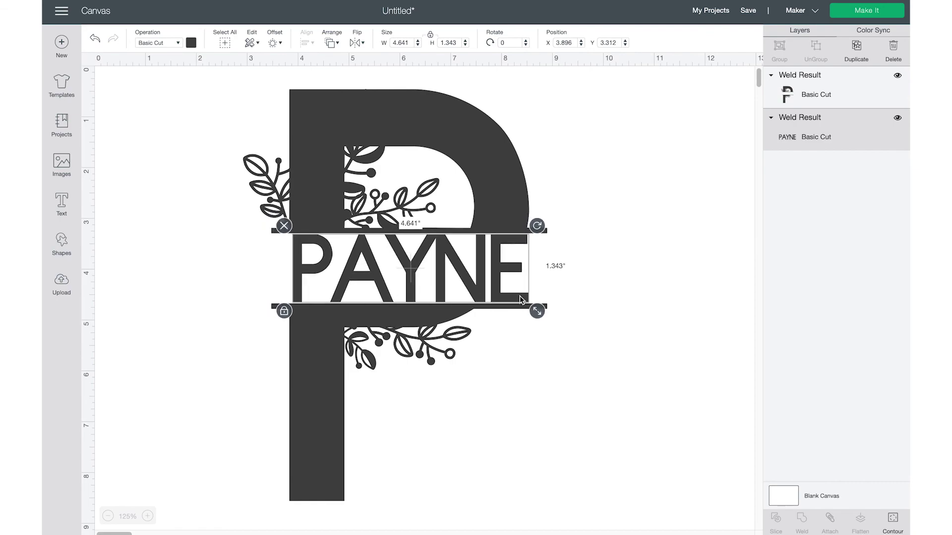
Recolor the welded letter and leaves purple, and the surname light grey
left_click(317, 140)
left_click(192, 42)
left_click(214, 93)
left_click(871, 148)
left_click(871, 143)
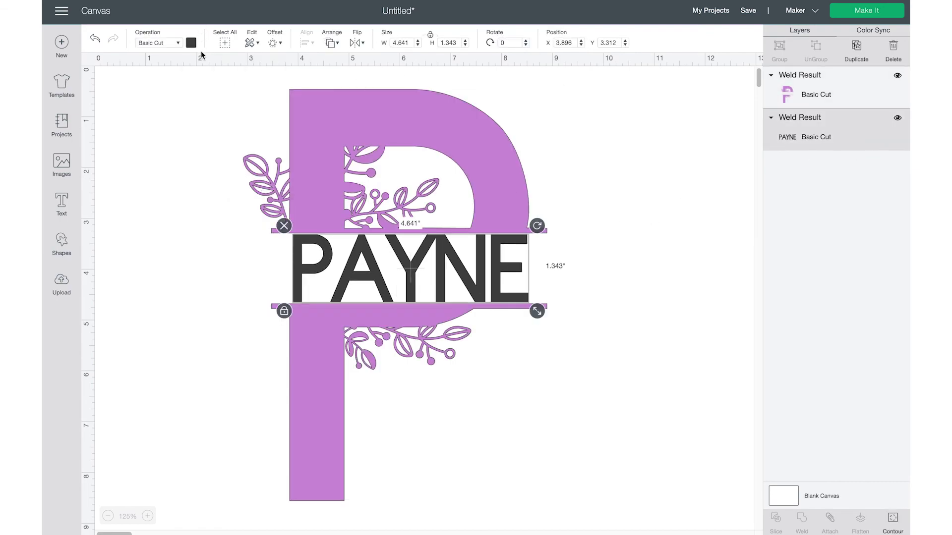
left_click(192, 43)
left_click(202, 93)
left_click(691, 298)
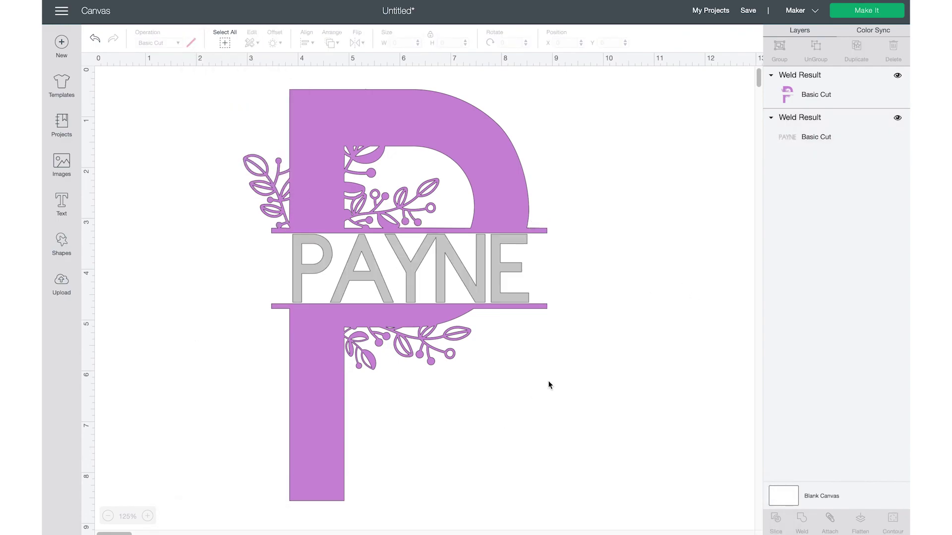